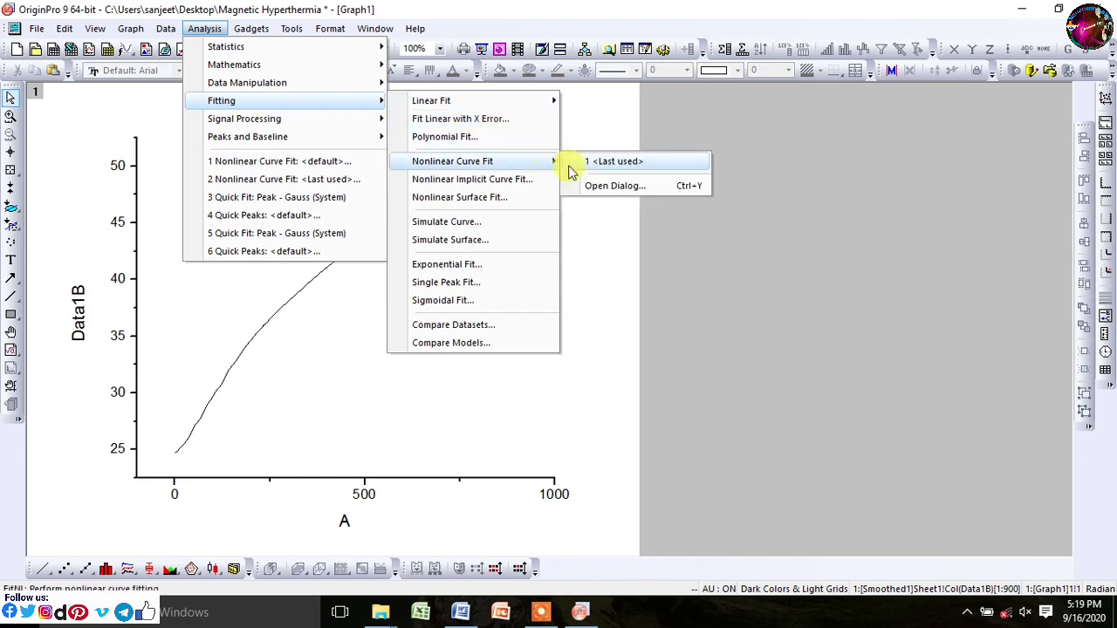
Step: Choose the NCA (User) function from the Newton's Cooling Approach category for the nonlinear fit
{"action": "left_click", "coordinate": [626, 184]}
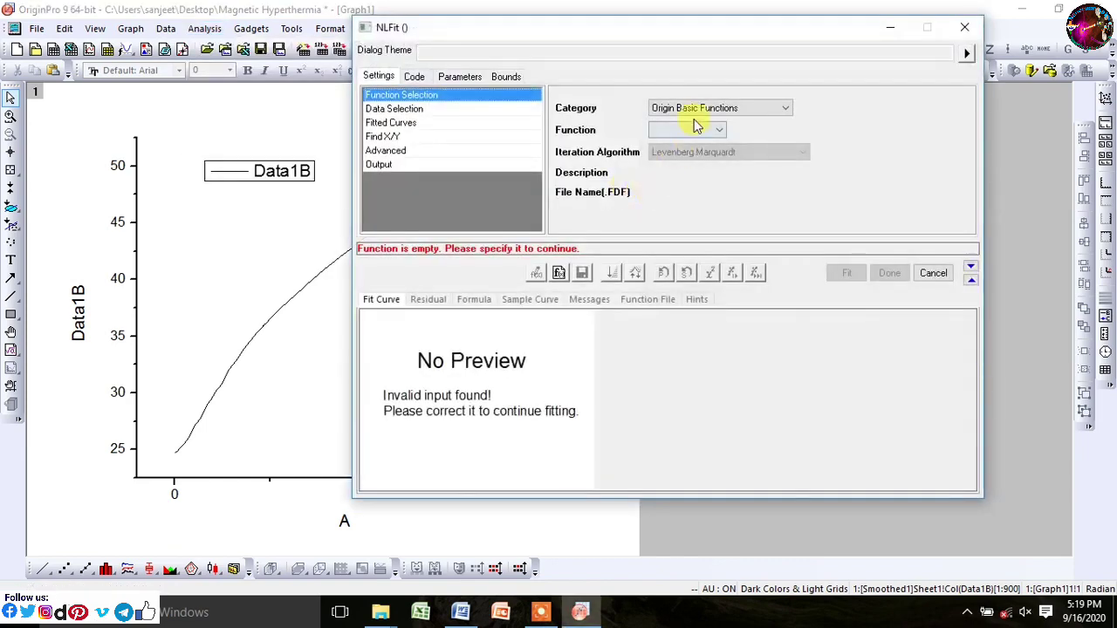
{"action": "left_click", "coordinate": [698, 111]}
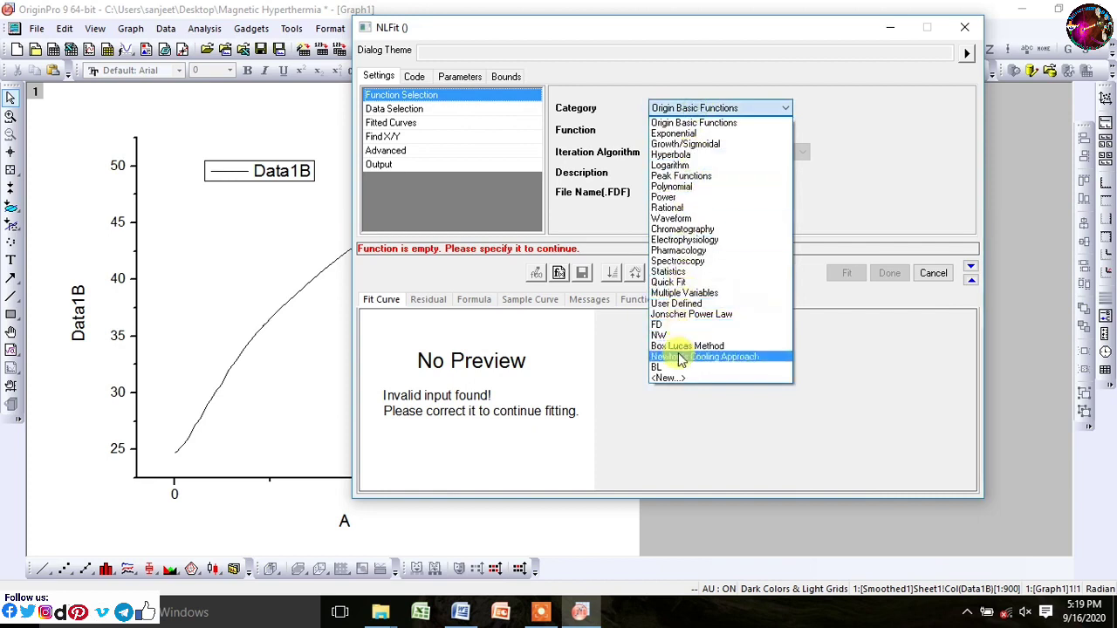
{"action": "left_click", "coordinate": [690, 357]}
{"action": "left_click", "coordinate": [686, 131]}
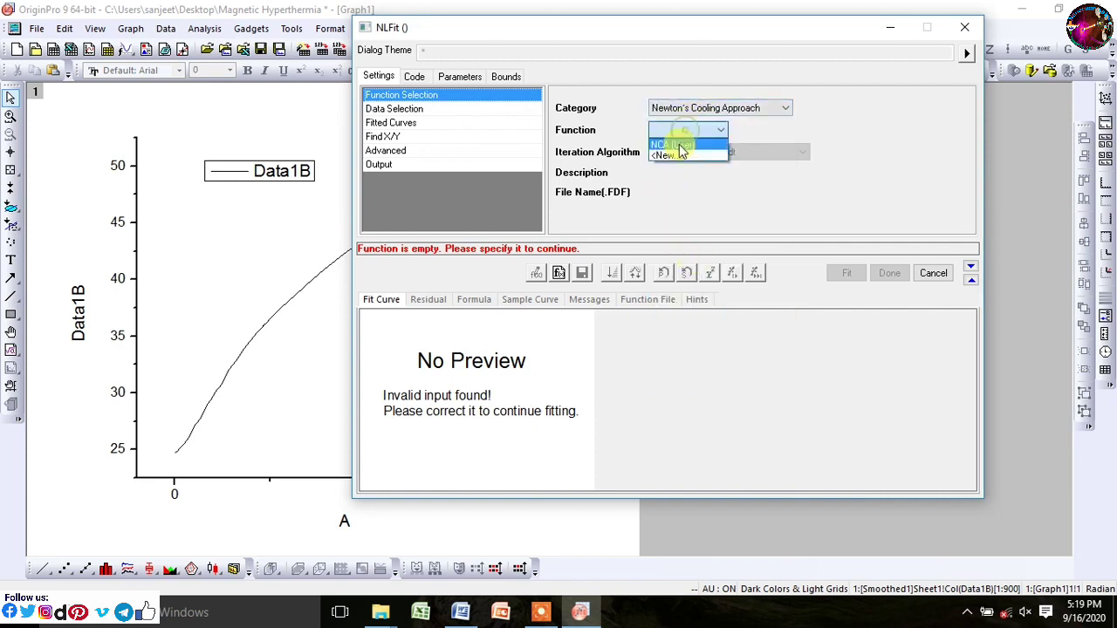
{"action": "left_click", "coordinate": [677, 141]}
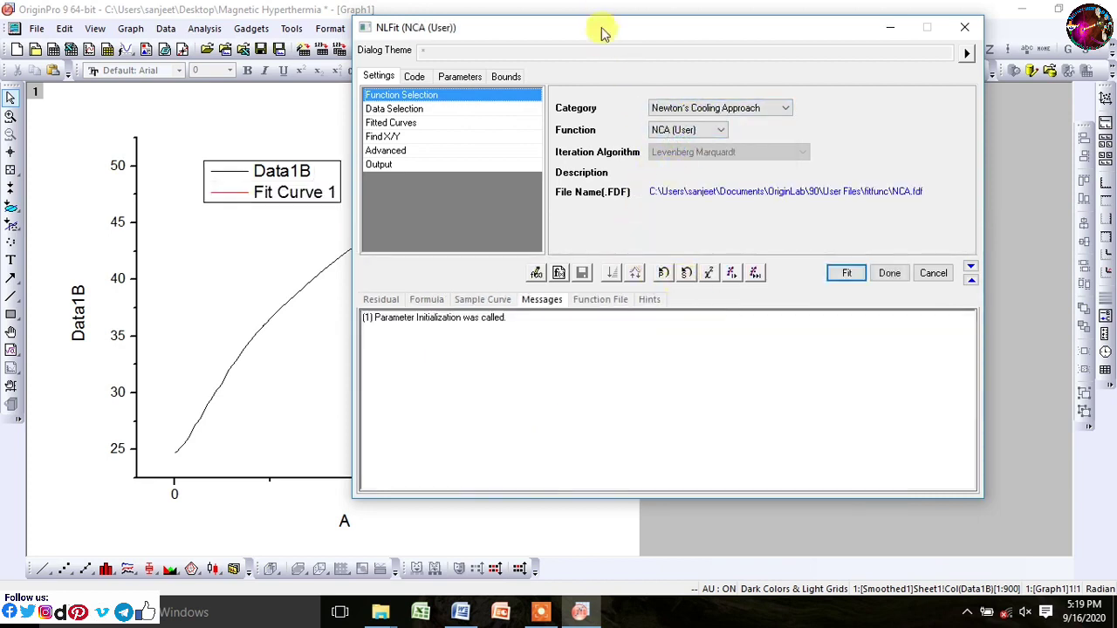
Step: Iterate the fit to convergence and finish it, giving P1 23.94, P2 28.67, P3 436.16
{"action": "left_click_drag", "start_coordinate": [602, 31], "coordinate": [702, 17]}
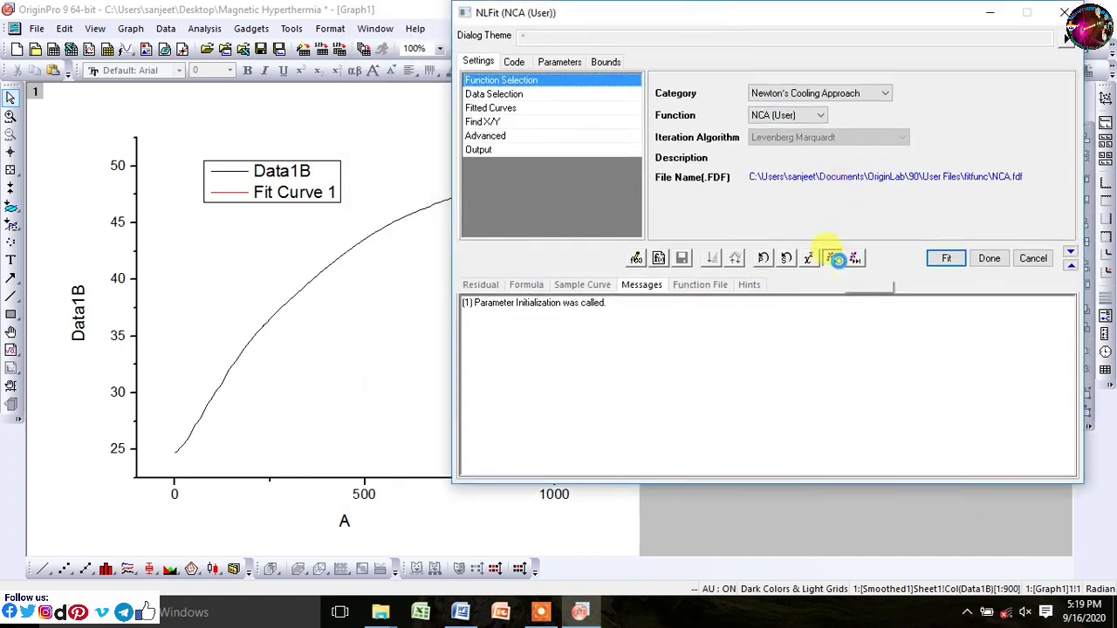
{"action": "left_click", "coordinate": [835, 258]}
{"action": "left_click", "coordinate": [836, 258]}
{"action": "left_click", "coordinate": [836, 258]}
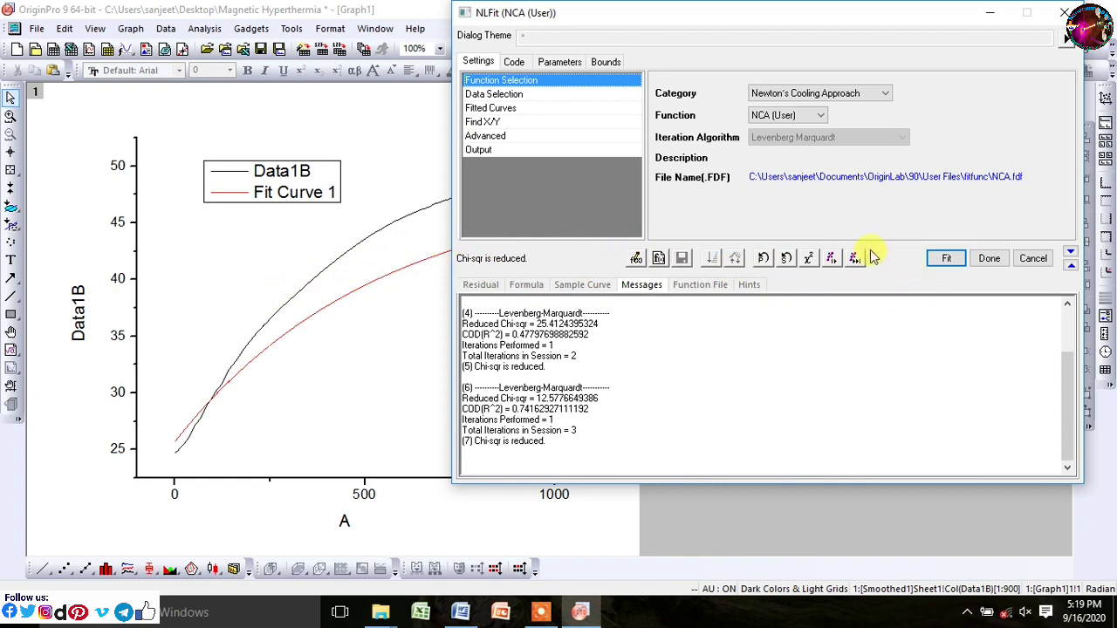
{"action": "left_click", "coordinate": [855, 258]}
{"action": "left_click", "coordinate": [945, 259]}
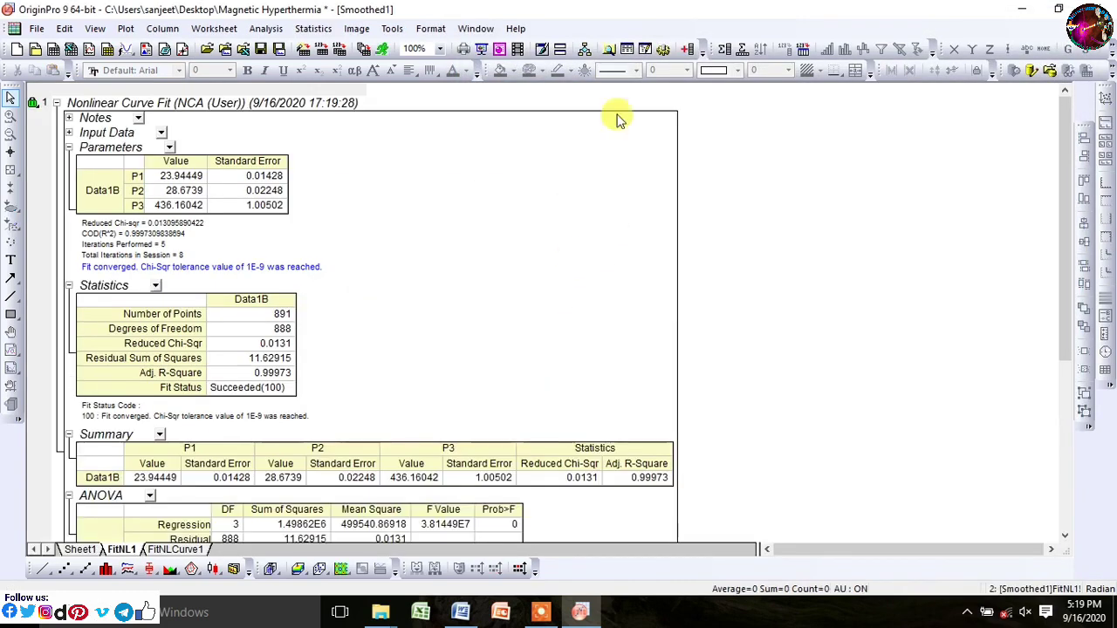
Step: Return to Graph1, move and widen the fit-results table, and check the equation in Word
{"action": "left_click", "coordinate": [478, 28]}
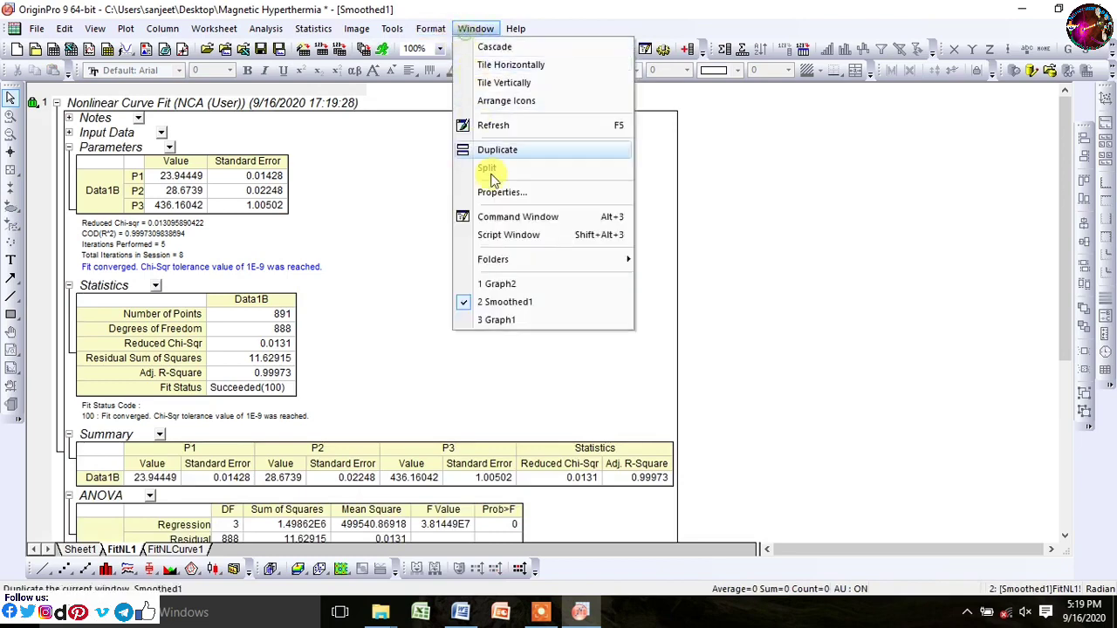
{"action": "left_click", "coordinate": [495, 319]}
{"action": "left_click_drag", "start_coordinate": [401, 273], "coordinate": [823, 190]}
{"action": "left_click_drag", "start_coordinate": [849, 230], "coordinate": [890, 288]}
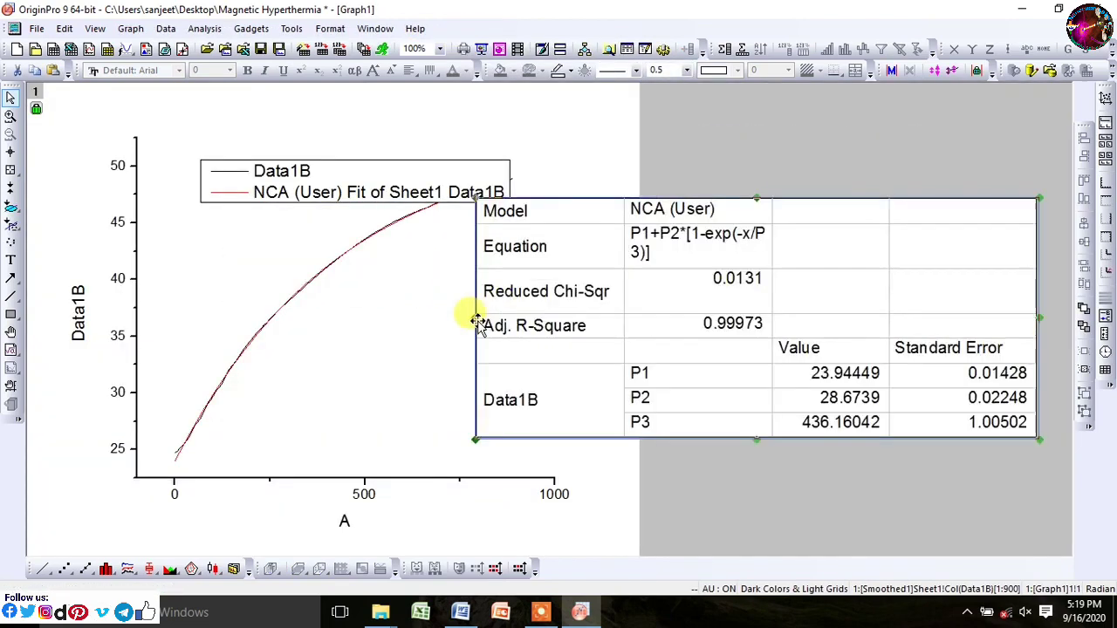
{"action": "left_click_drag", "start_coordinate": [471, 321], "coordinate": [415, 325]}
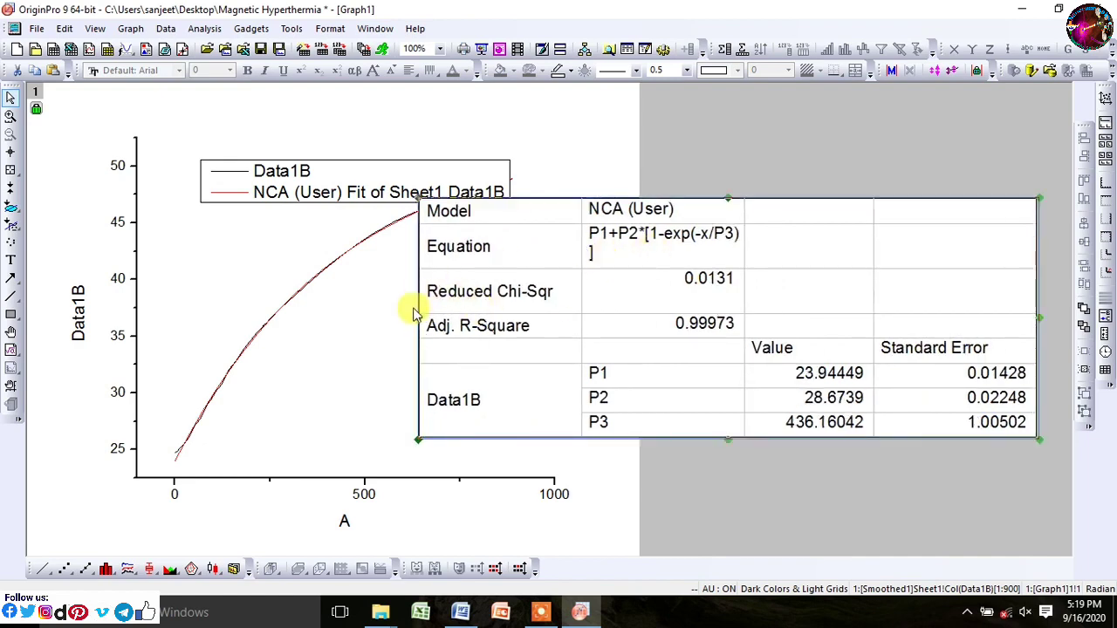
{"action": "left_click", "coordinate": [460, 611]}
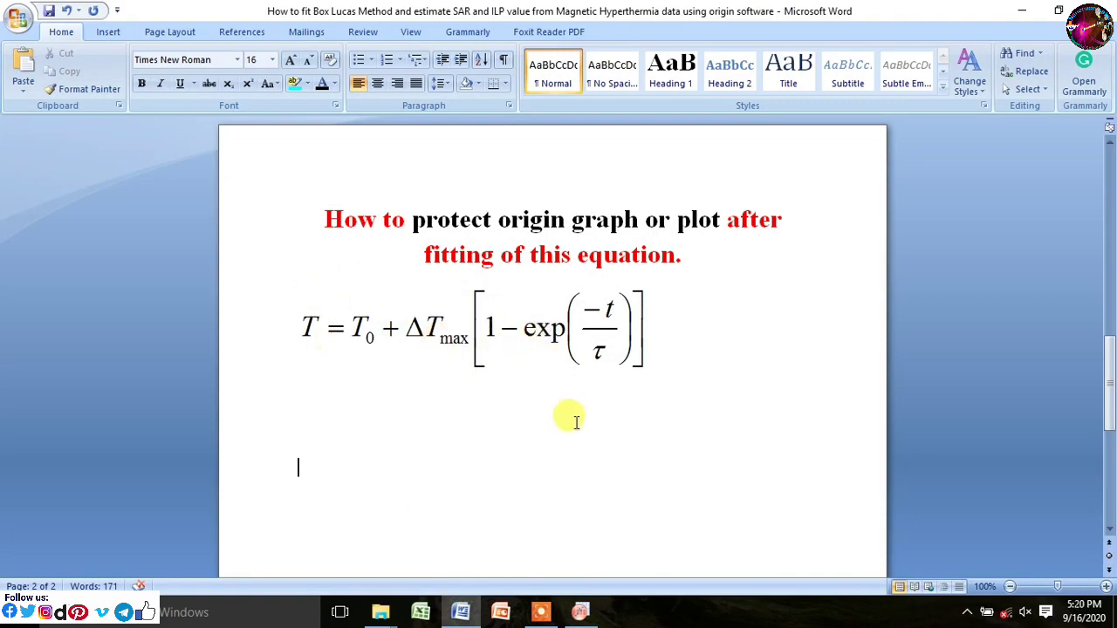
{"action": "left_click", "coordinate": [580, 611]}
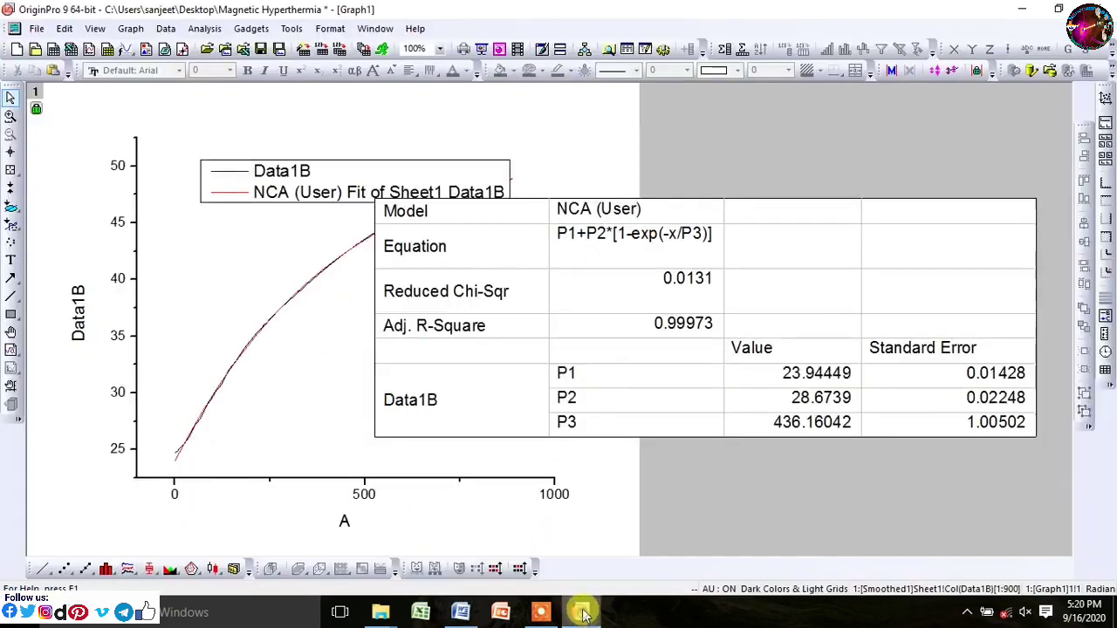
Step: Shrink the fit-results table and move it to the page's top right
{"action": "left_click", "coordinate": [565, 283]}
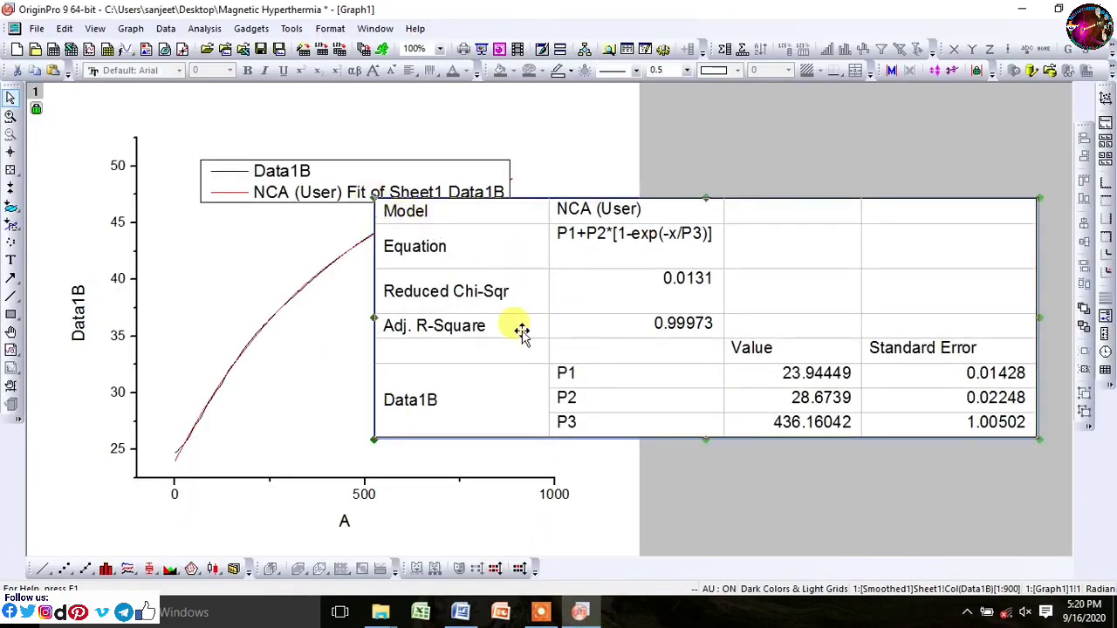
{"action": "left_click_drag", "start_coordinate": [373, 197], "coordinate": [751, 313]}
{"action": "left_click_drag", "start_coordinate": [827, 366], "coordinate": [816, 187]}
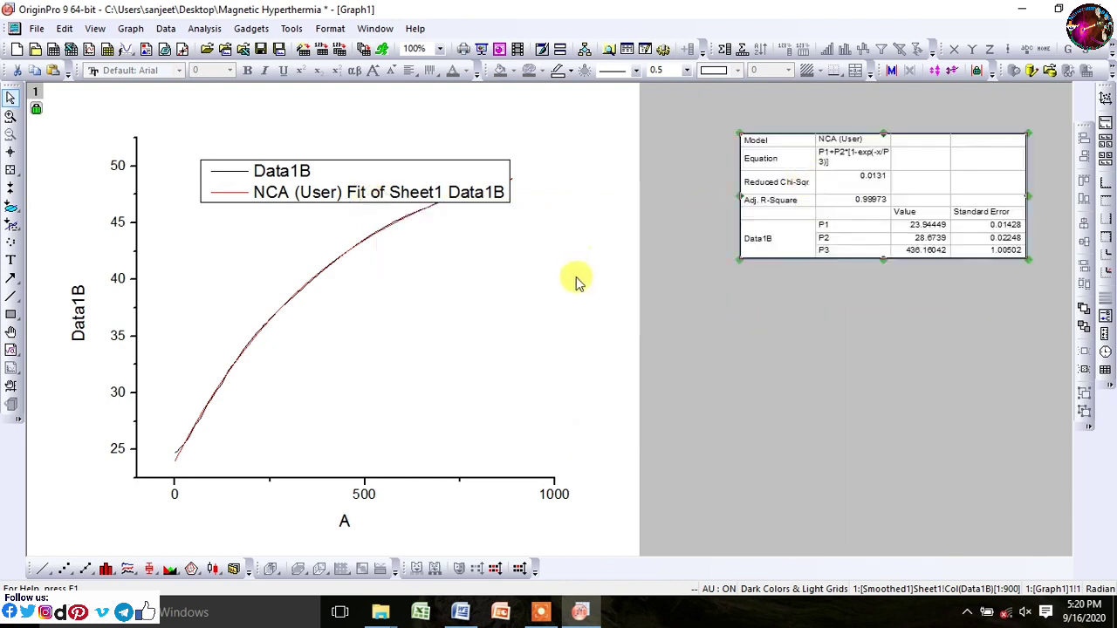
Step: Retype the legend entries as 'Experimental data point' and 'Fit to Newtons Cooling Approach'
{"action": "left_click", "coordinate": [349, 172]}
{"action": "left_click_drag", "start_coordinate": [349, 172], "coordinate": [281, 165]}
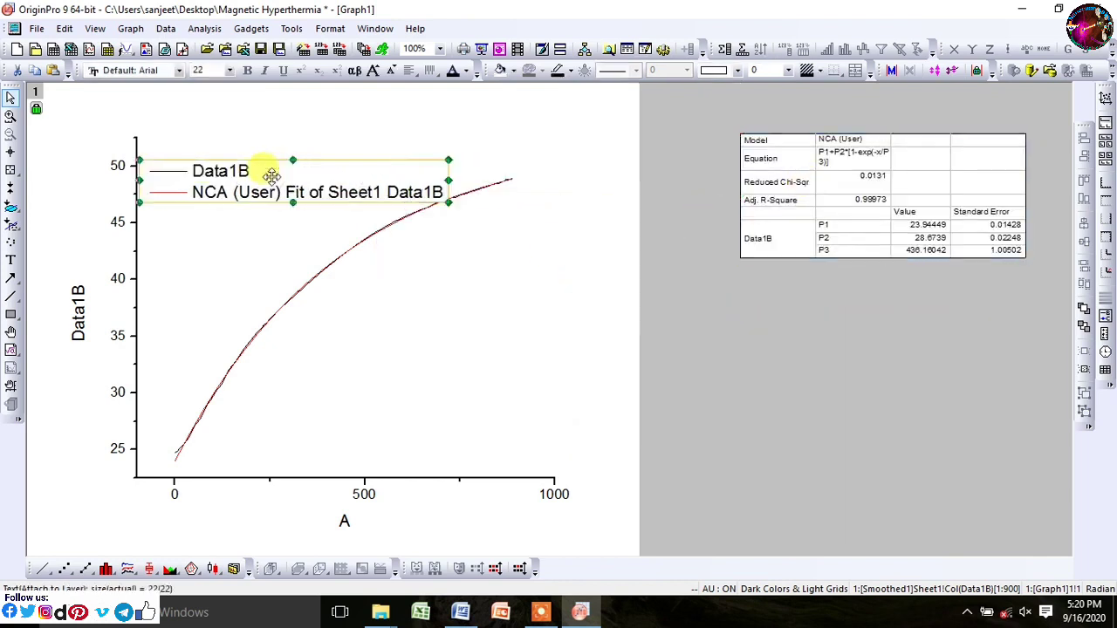
{"action": "left_click", "coordinate": [387, 296]}
{"action": "double_click", "coordinate": [265, 199]}
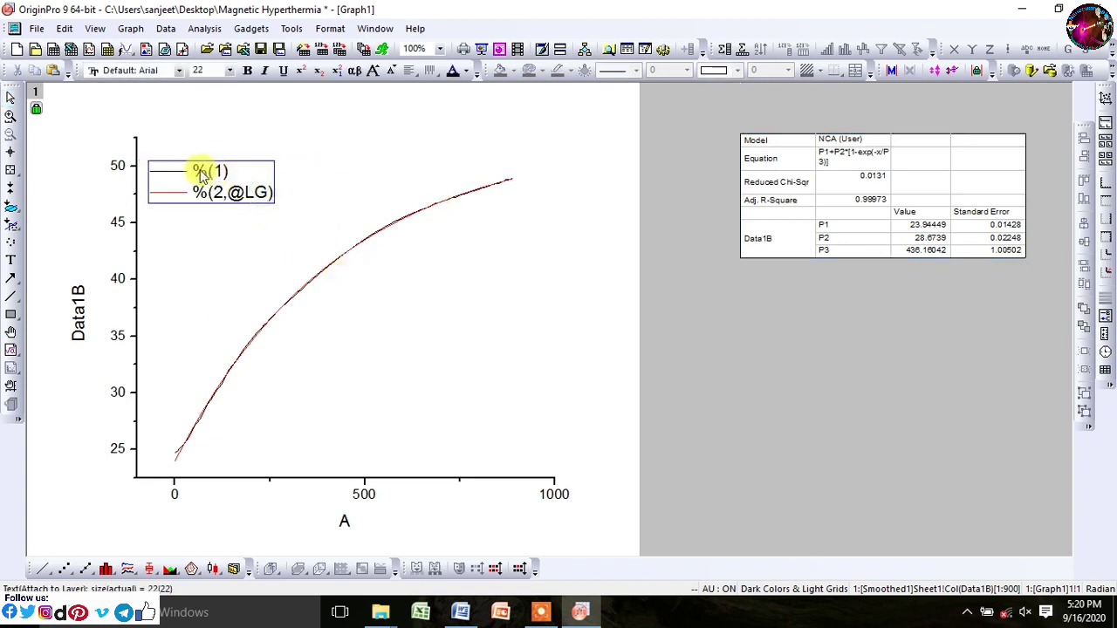
{"action": "left_click_drag", "start_coordinate": [195, 171], "coordinate": [241, 183]}
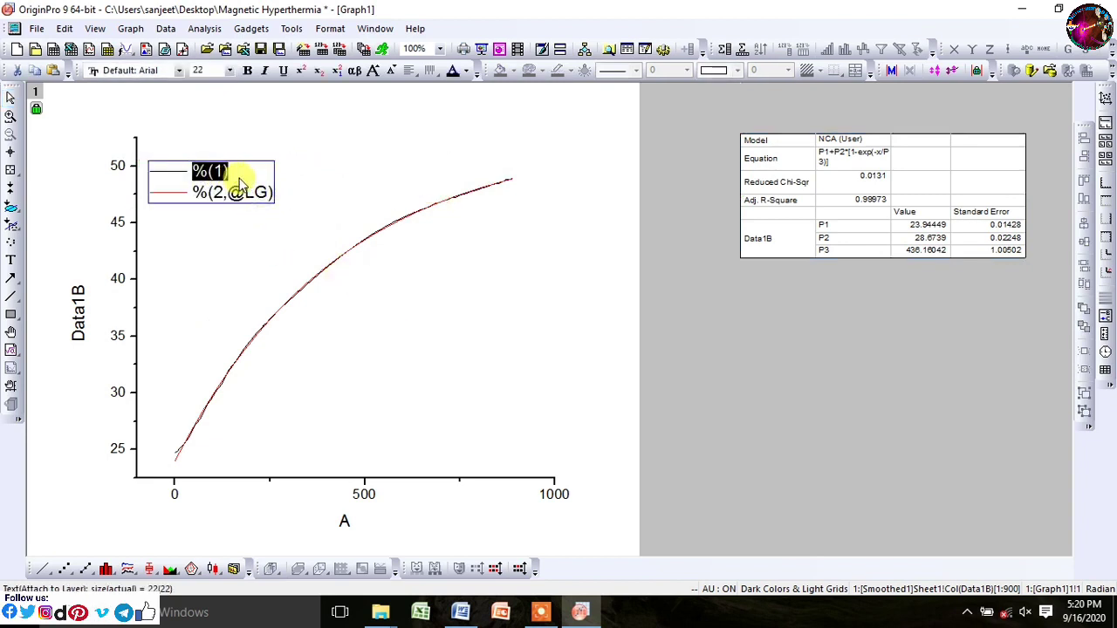
{"action": "type", "text": "Ex"}
{"action": "type", "text": "perimental data point"}
{"action": "left_click_drag", "start_coordinate": [194, 192], "coordinate": [293, 206]}
{"action": "type", "text": "Fit to Ne"}
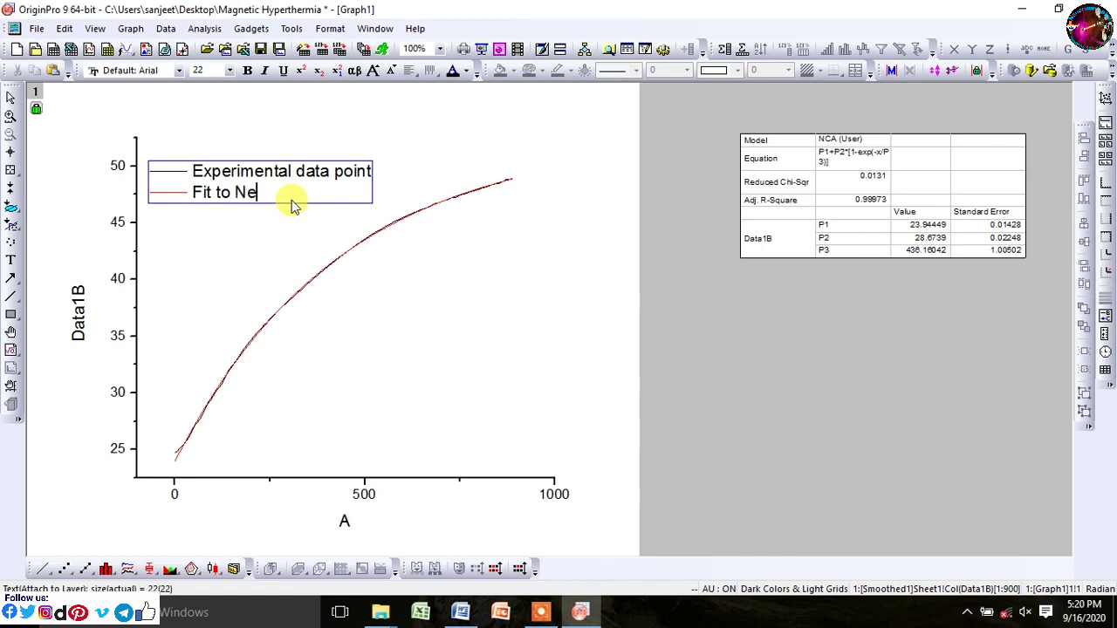
{"action": "type", "text": "w"}
{"action": "type", "text": "tons Cooling Approach"}
{"action": "left_click", "coordinate": [344, 204]}
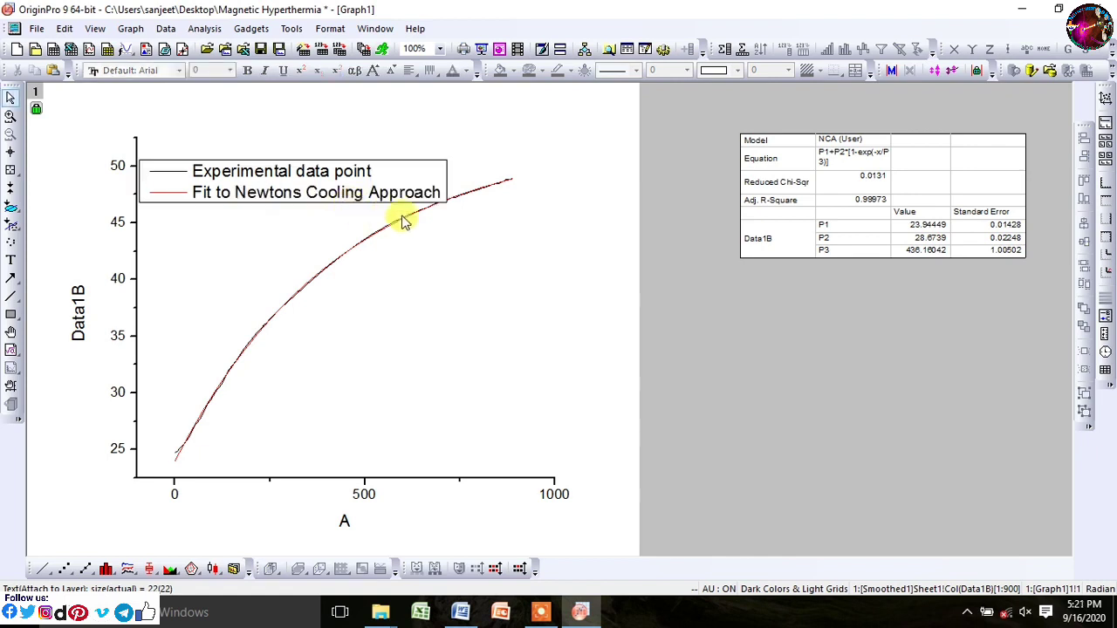
Step: Shrink the legend and its text to size 19
{"action": "left_click", "coordinate": [393, 198]}
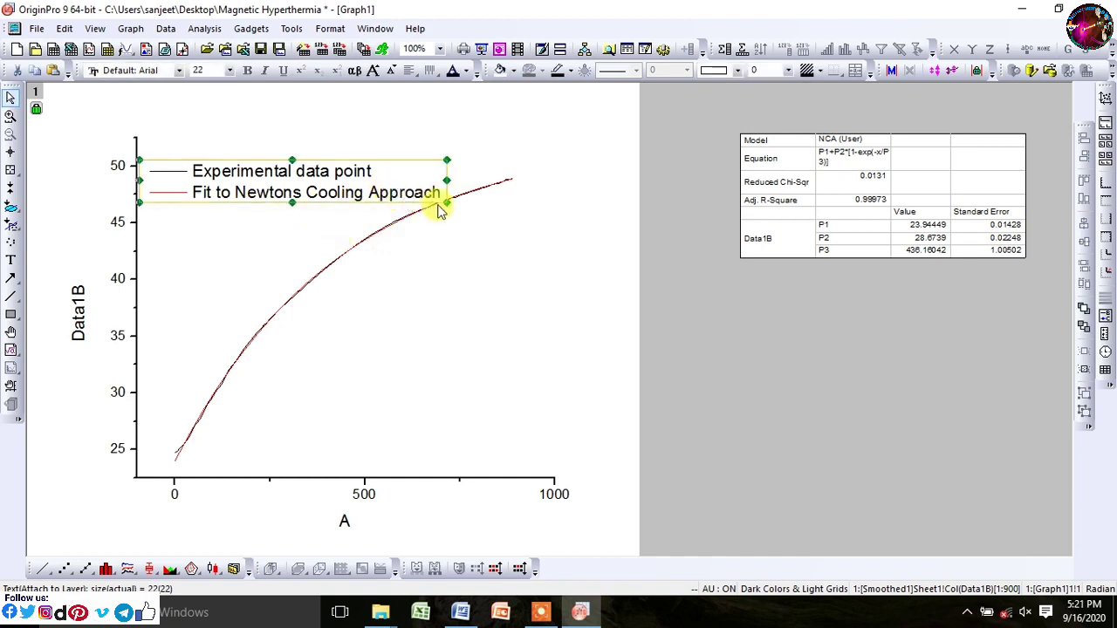
{"action": "left_click_drag", "start_coordinate": [442, 199], "coordinate": [403, 197]}
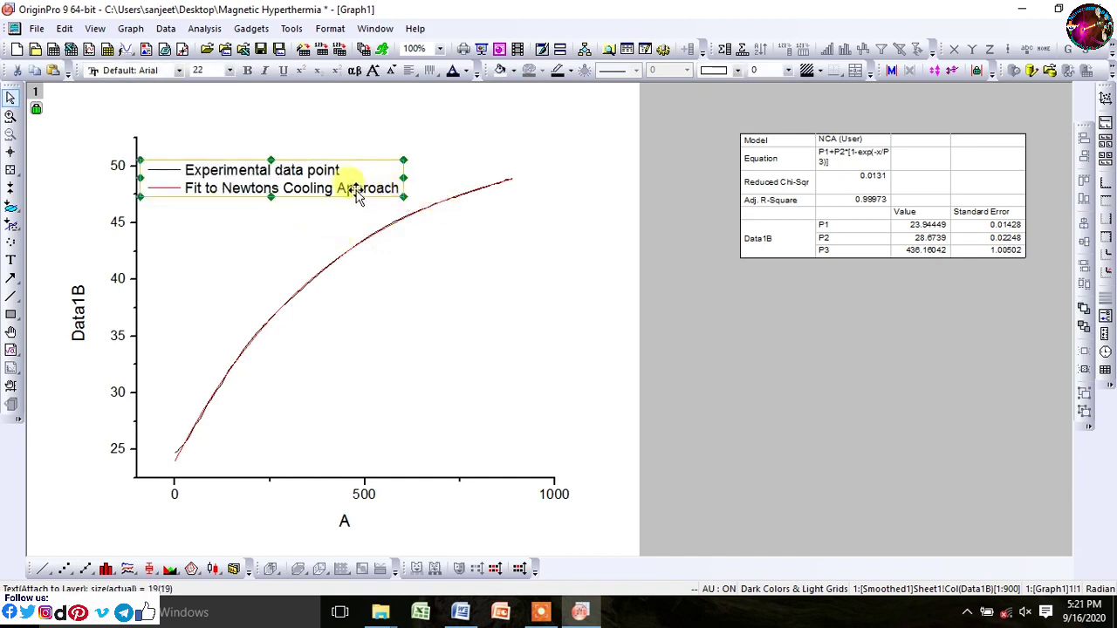
{"action": "left_click", "coordinate": [339, 206]}
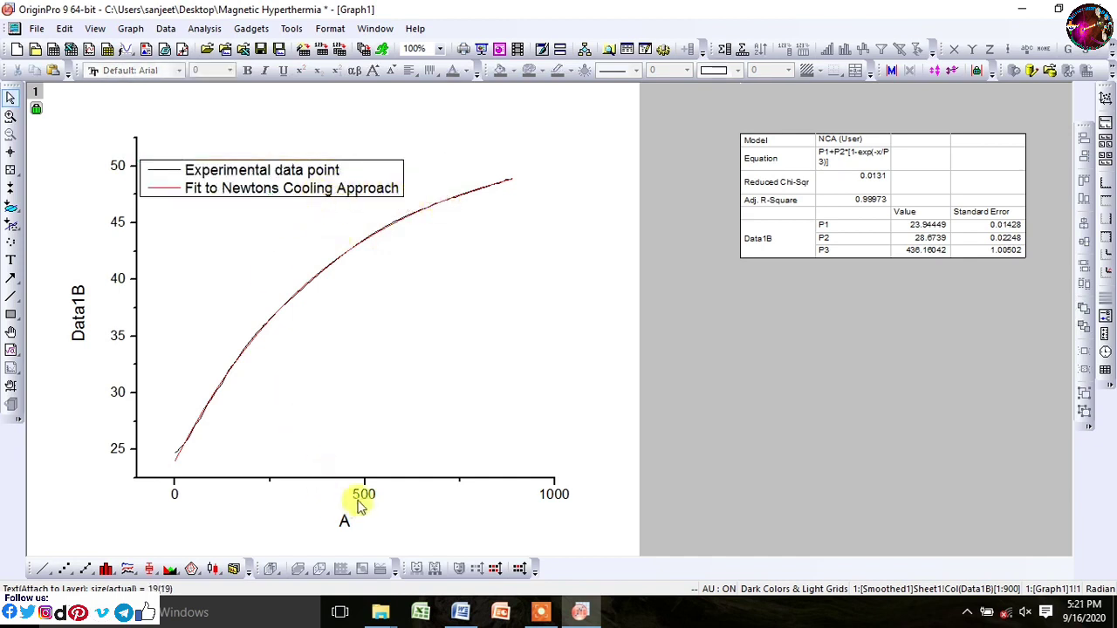
Step: Turn on the top axis line with major and minor ticks set to None
{"action": "left_click", "coordinate": [372, 496]}
{"action": "double_click", "coordinate": [371, 495]}
{"action": "left_click", "coordinate": [419, 193]}
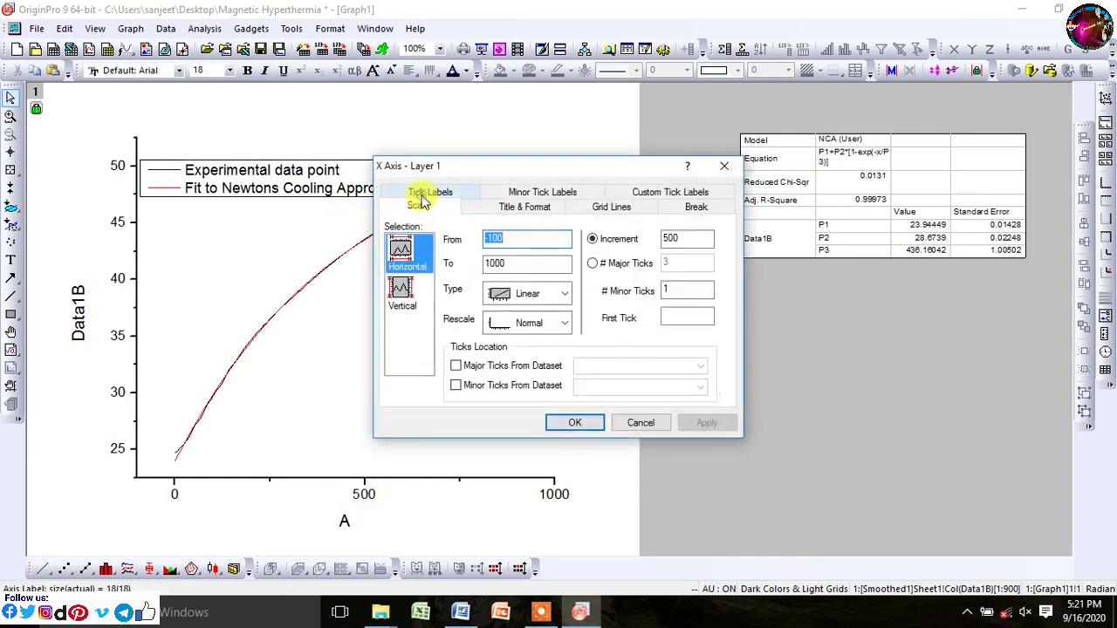
{"action": "left_click", "coordinate": [526, 206]}
{"action": "left_click", "coordinate": [400, 292]}
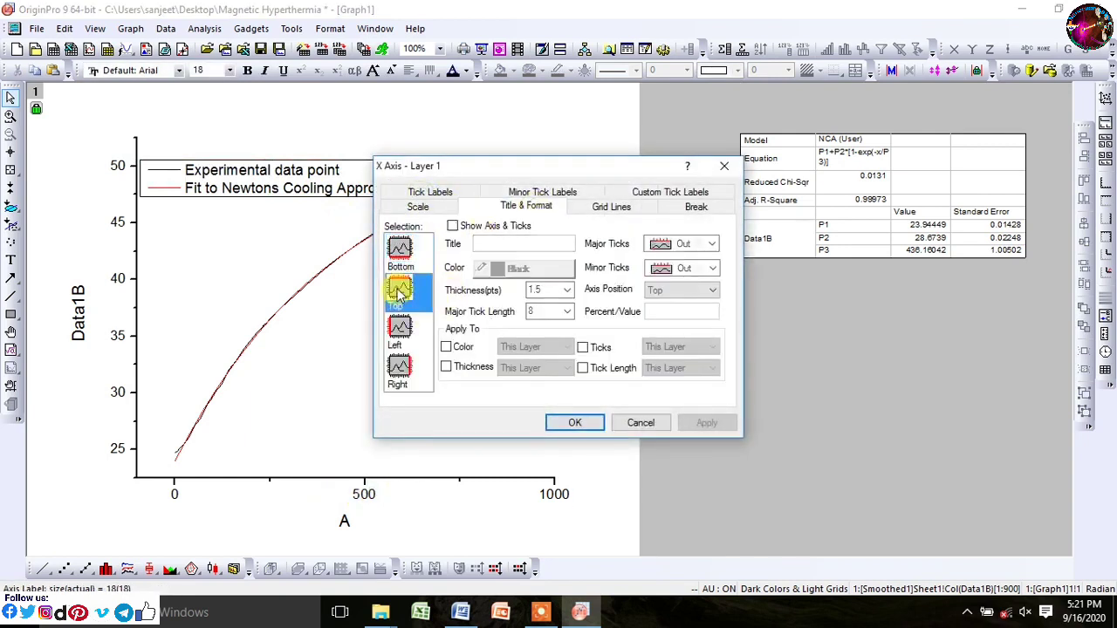
{"action": "left_click", "coordinate": [452, 226]}
{"action": "left_click", "coordinate": [678, 245]}
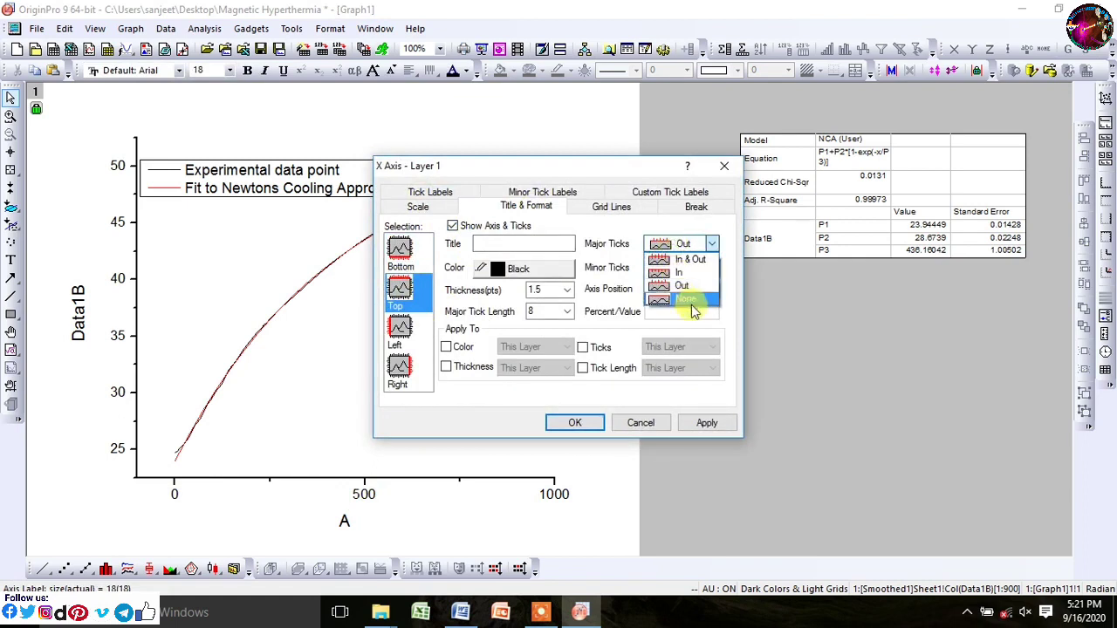
{"action": "left_click", "coordinate": [694, 301]}
{"action": "left_click", "coordinate": [702, 268]}
{"action": "left_click", "coordinate": [685, 325]}
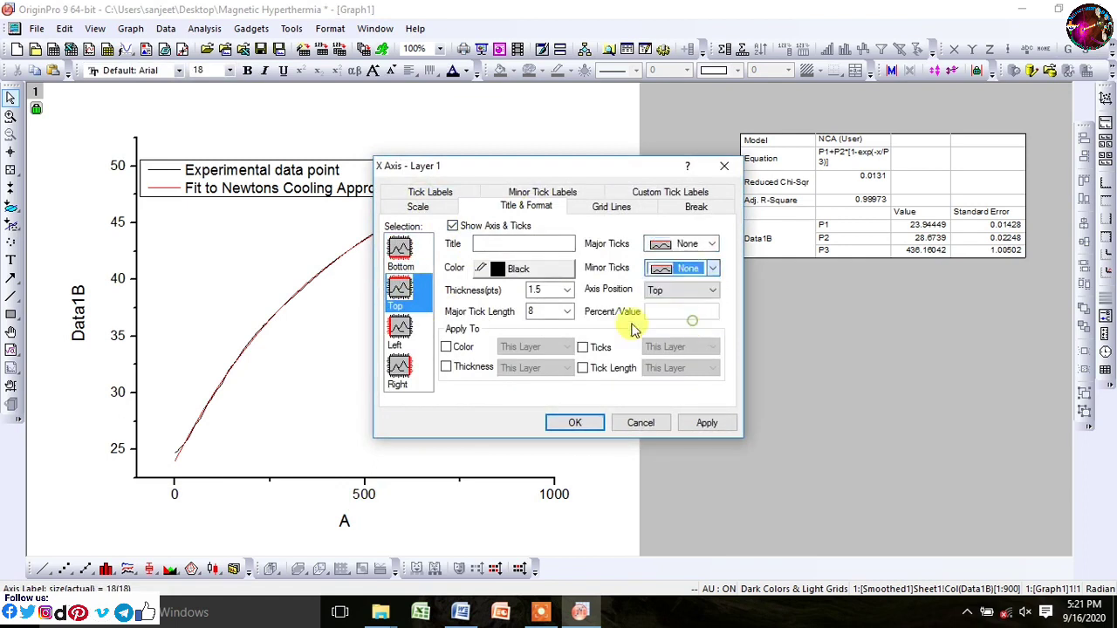
Step: Add a tick-free right axis line and apply the axis changes
{"action": "left_click", "coordinate": [410, 375]}
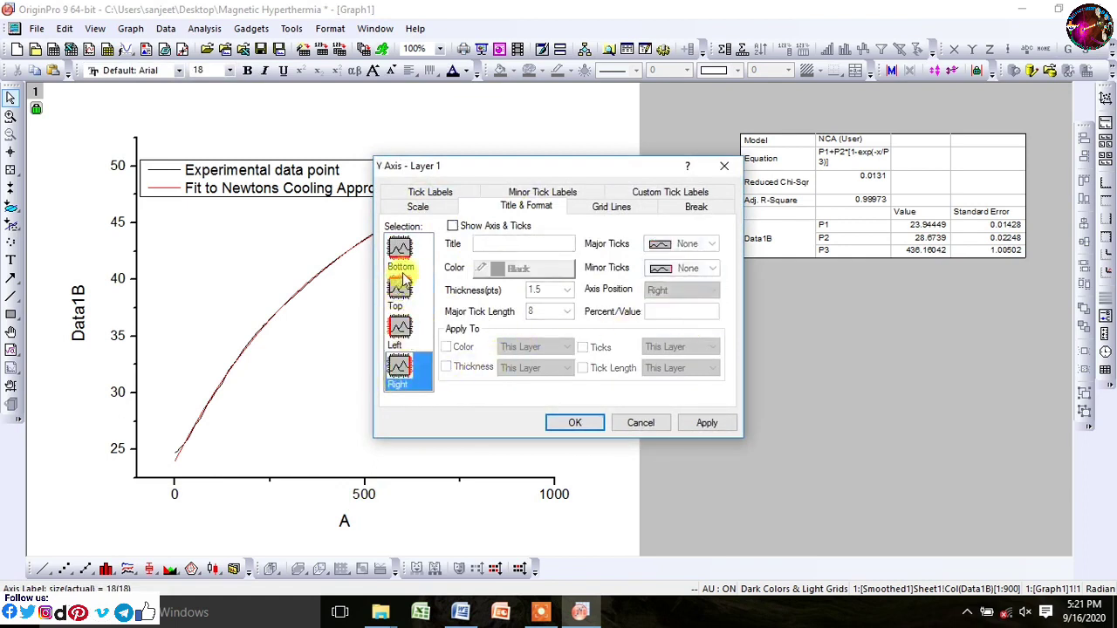
{"action": "left_click", "coordinate": [453, 226]}
{"action": "left_click", "coordinate": [706, 423]}
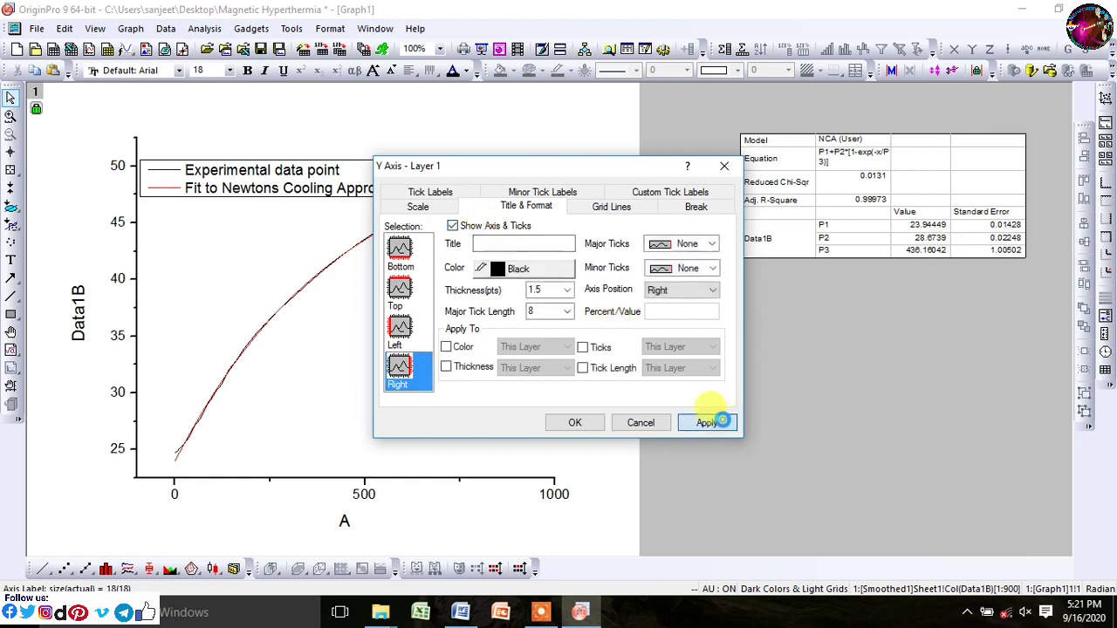
{"action": "left_click", "coordinate": [575, 423]}
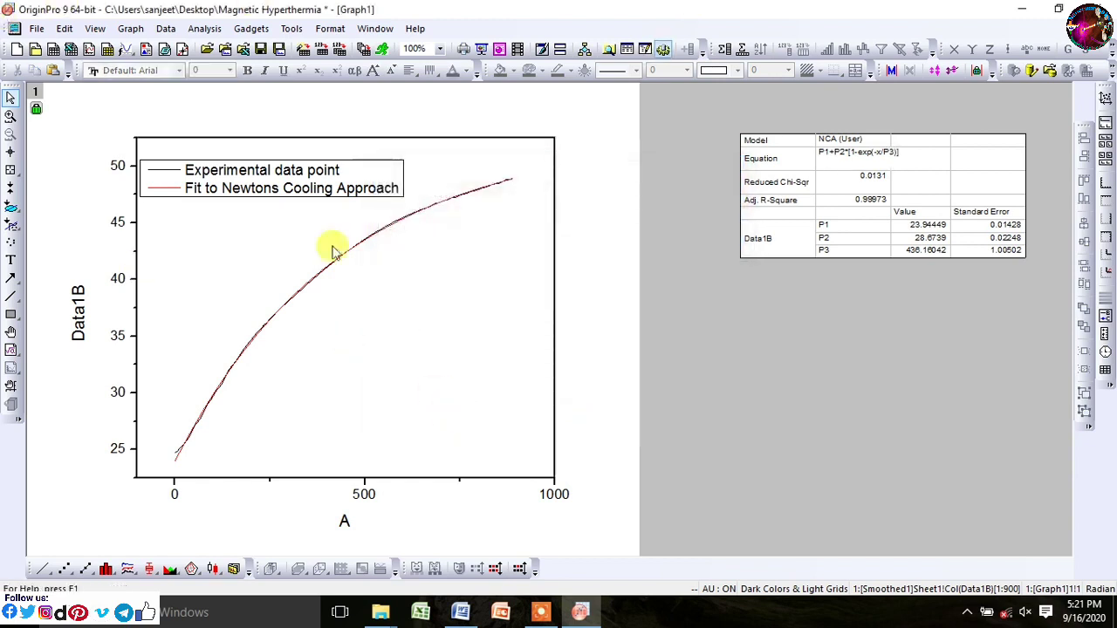
{"action": "double_click", "coordinate": [77, 322]}
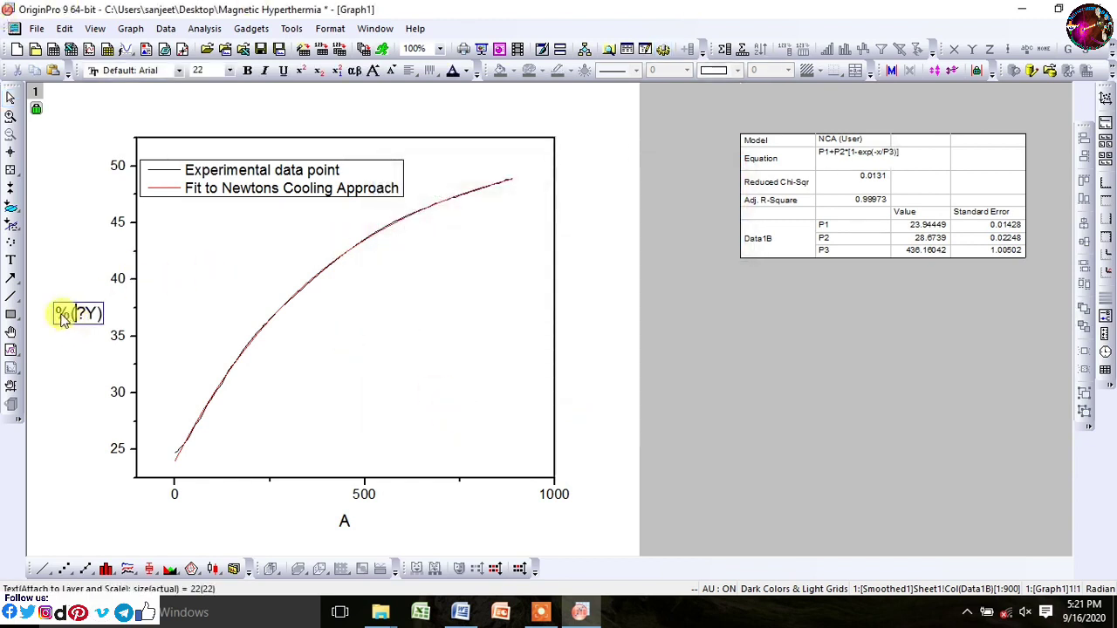
Step: Edit the vertical axis title to Temperature(°C) with a superscript degree sign
{"action": "left_click_drag", "start_coordinate": [63, 320], "coordinate": [94, 319]}
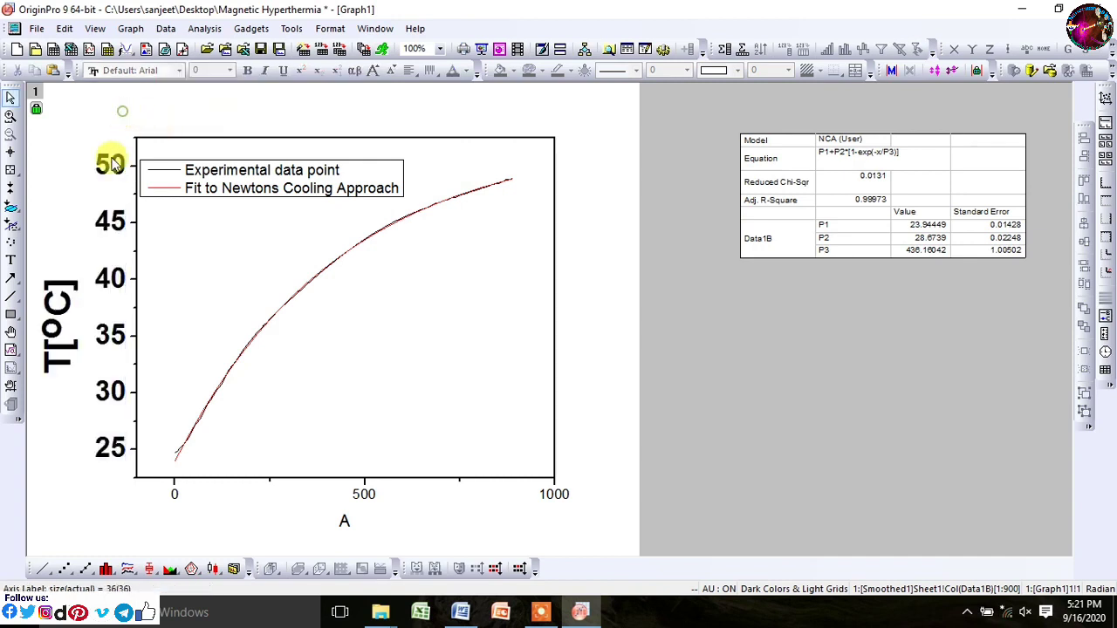
{"action": "left_click", "coordinate": [75, 282]}
{"action": "left_click_drag", "start_coordinate": [75, 282], "coordinate": [61, 294]}
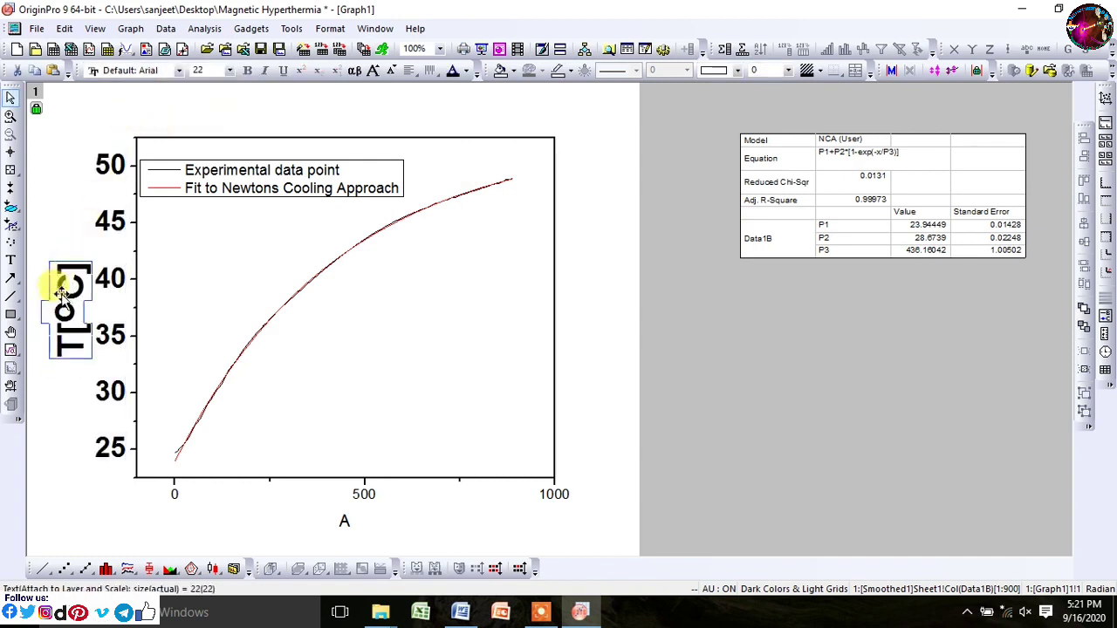
{"action": "double_click", "coordinate": [75, 282]}
{"action": "left_click", "coordinate": [154, 347]}
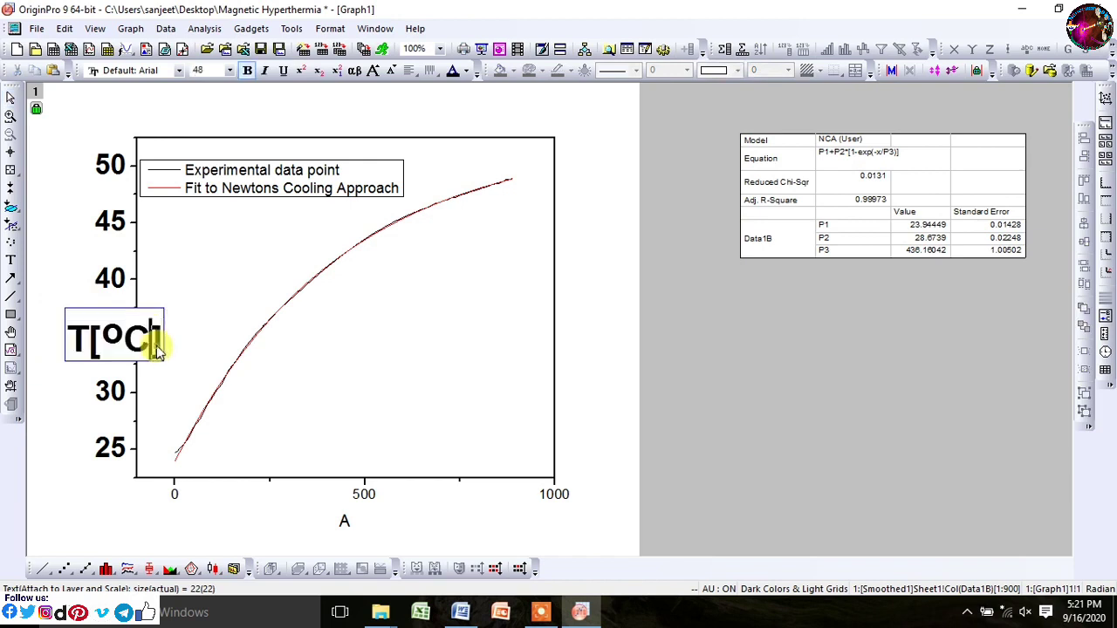
{"action": "left_click", "coordinate": [168, 346]}
{"action": "double_click", "coordinate": [75, 291]}
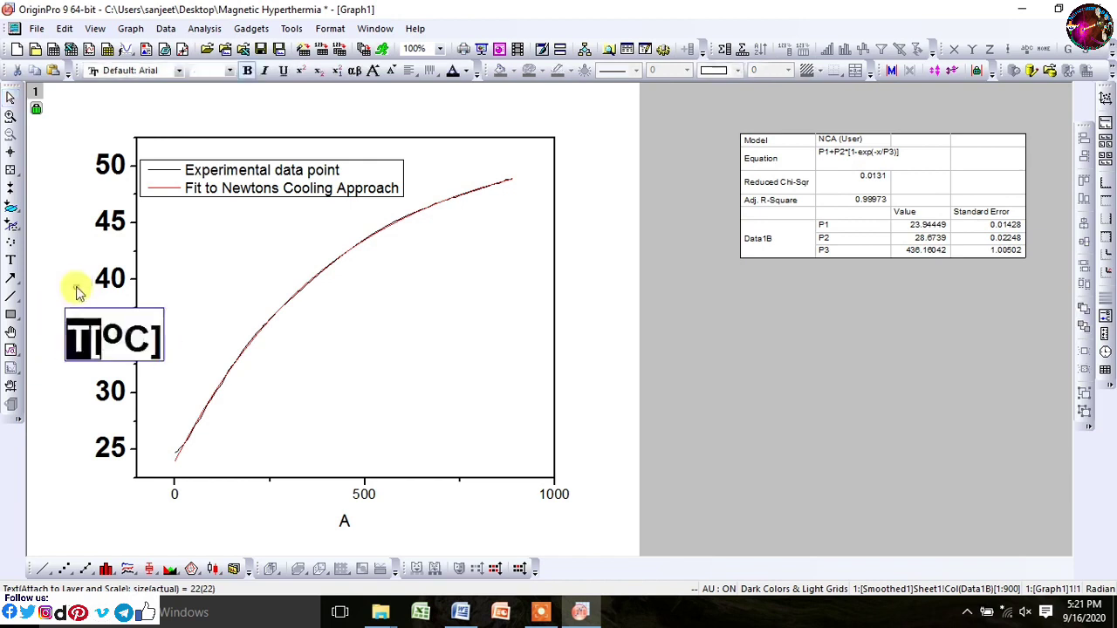
{"action": "left_click", "coordinate": [104, 339]}
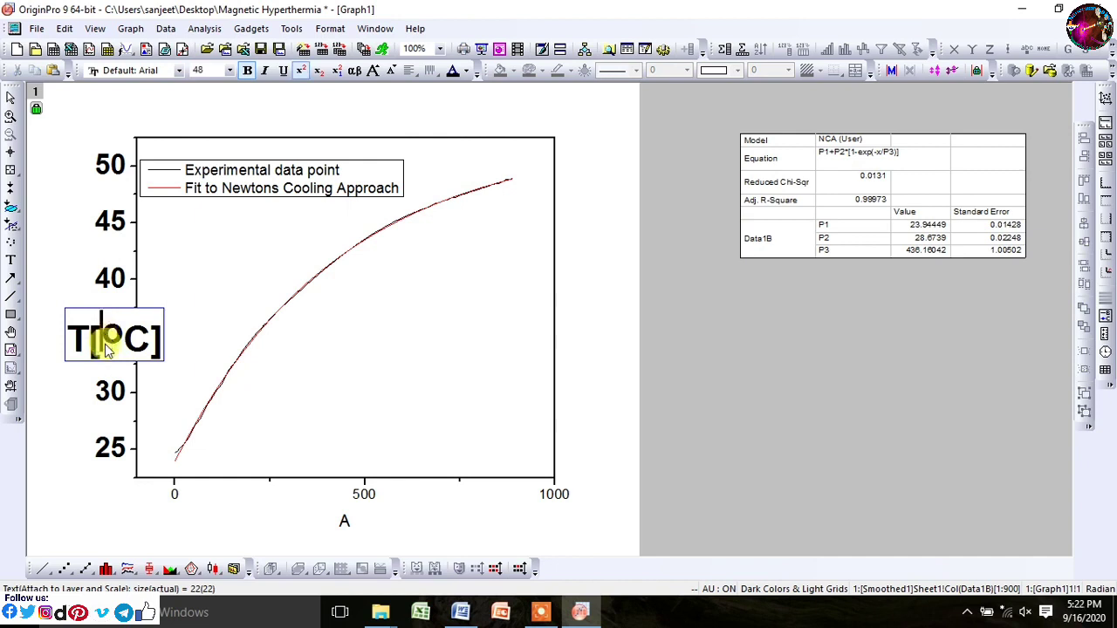
{"action": "left_click", "coordinate": [302, 73]}
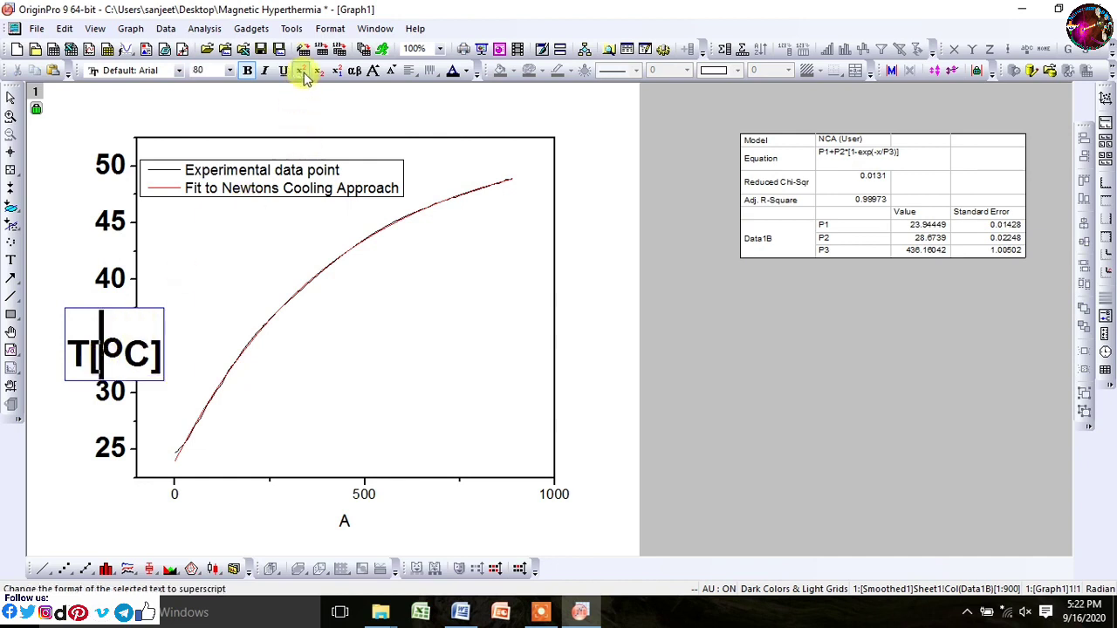
{"action": "type", "text": "e,(oC"}
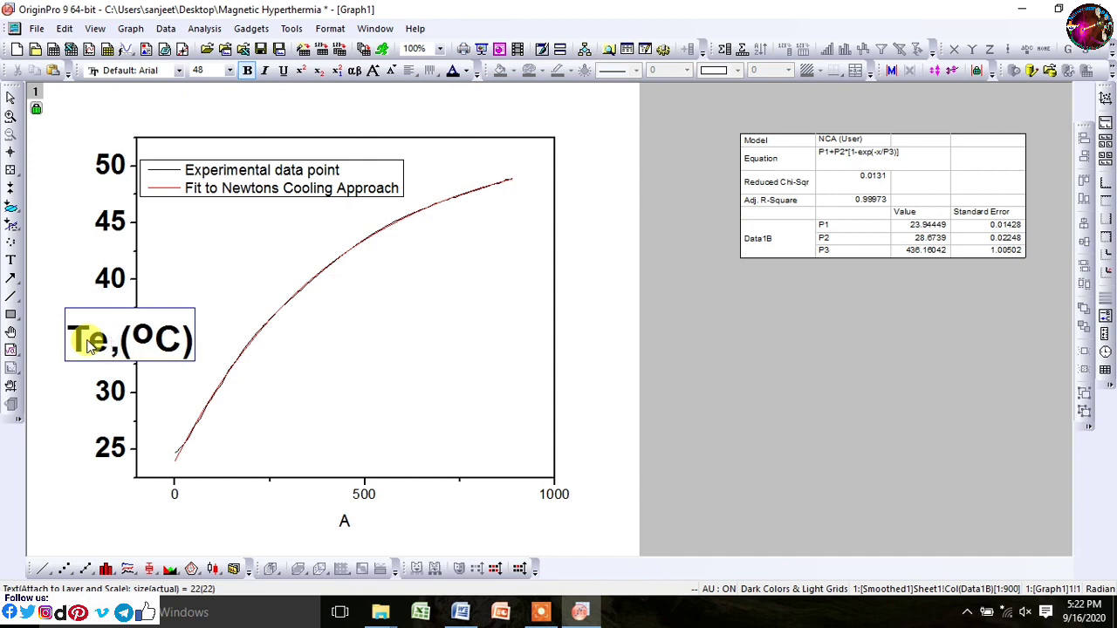
{"action": "key", "text": "BackSpace"}
{"action": "type", "text": "mperature"}
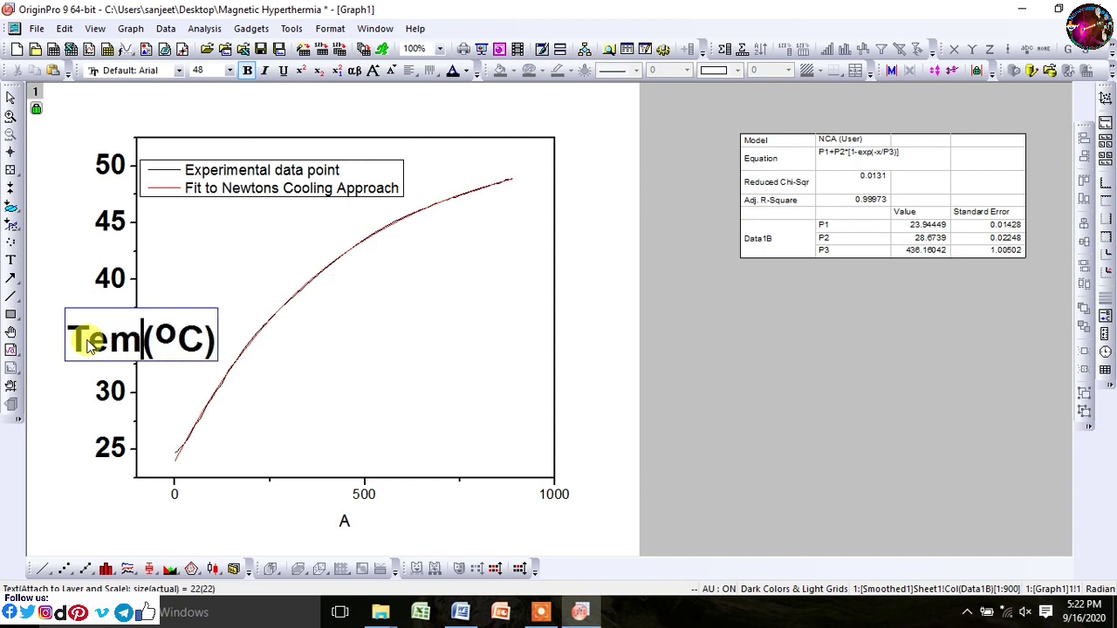
{"action": "left_click", "coordinate": [66, 234]}
{"action": "left_click", "coordinate": [98, 500]}
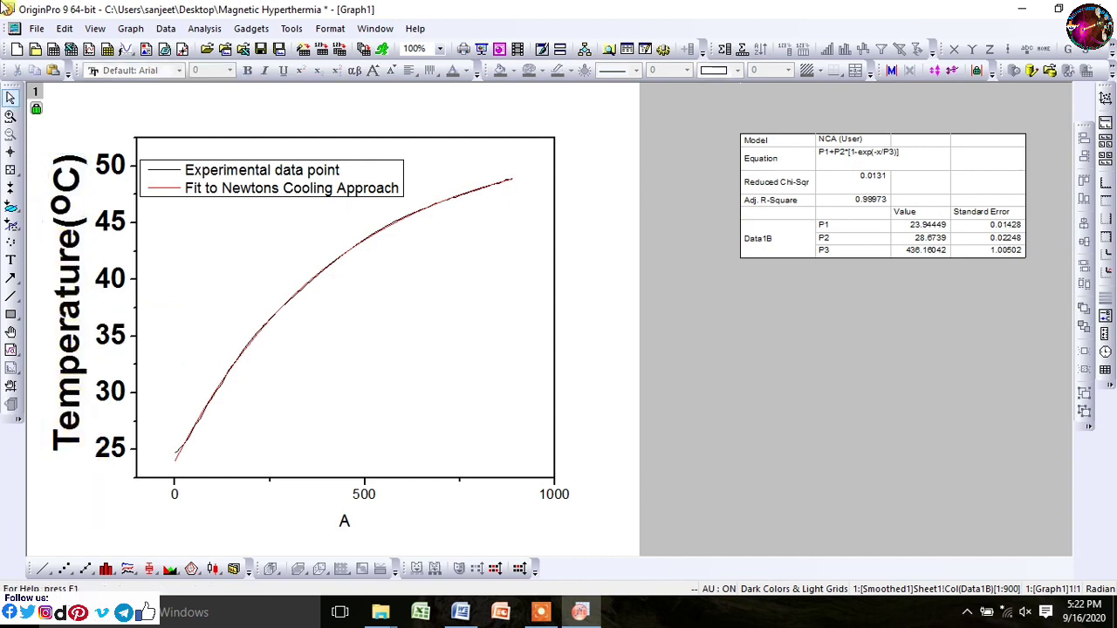
Step: Make both legend entries bold
{"action": "left_click", "coordinate": [299, 187]}
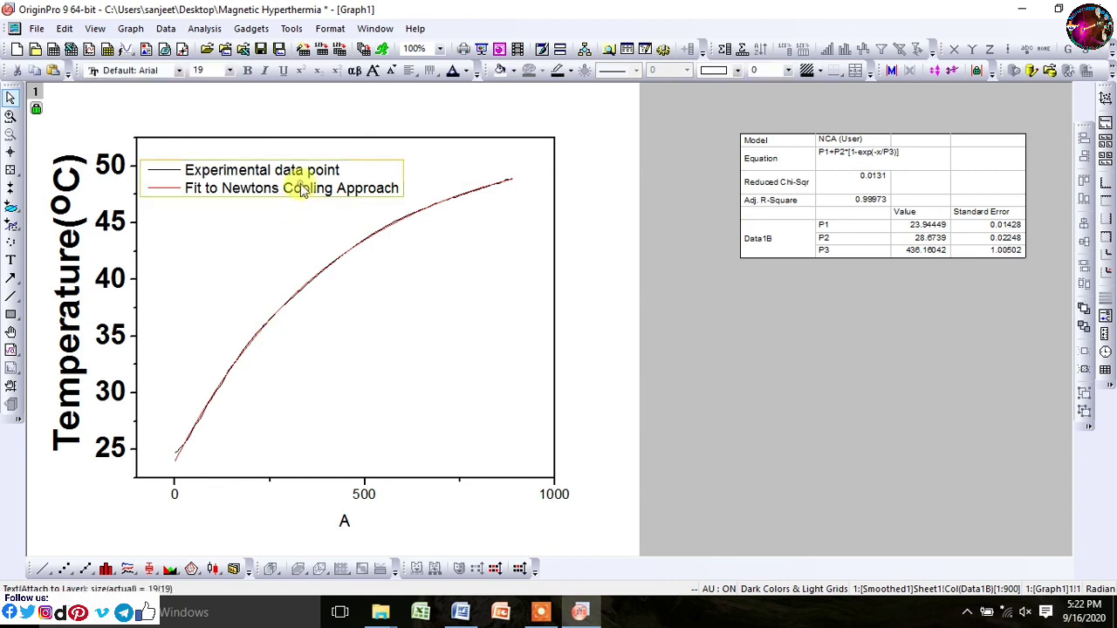
{"action": "left_click_drag", "start_coordinate": [397, 190], "coordinate": [157, 170]}
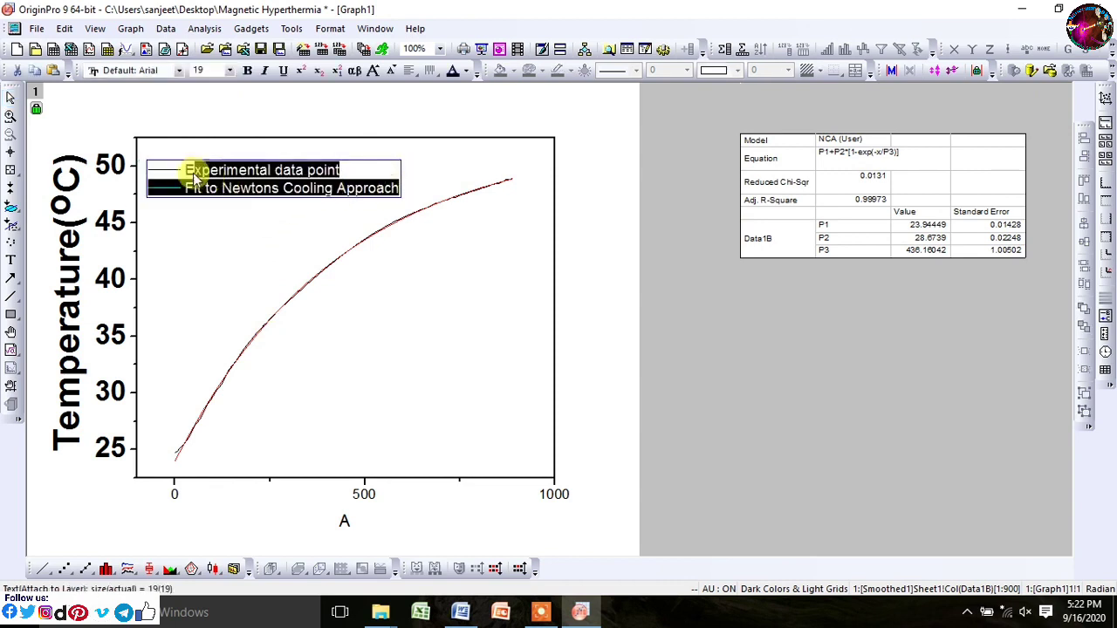
{"action": "left_click", "coordinate": [247, 71]}
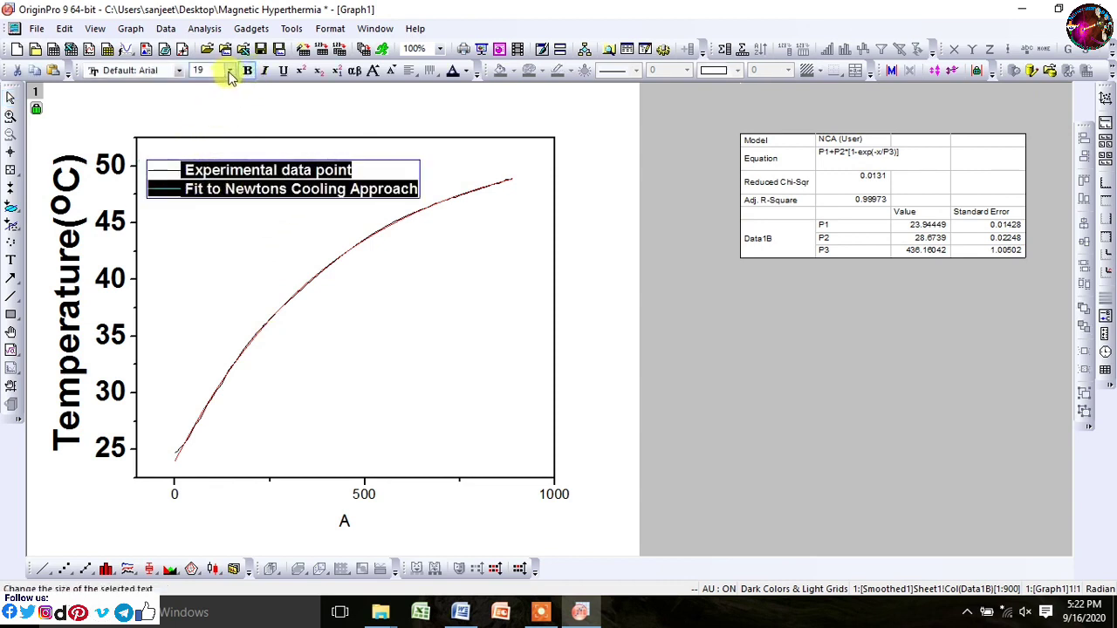
{"action": "left_click", "coordinate": [262, 240]}
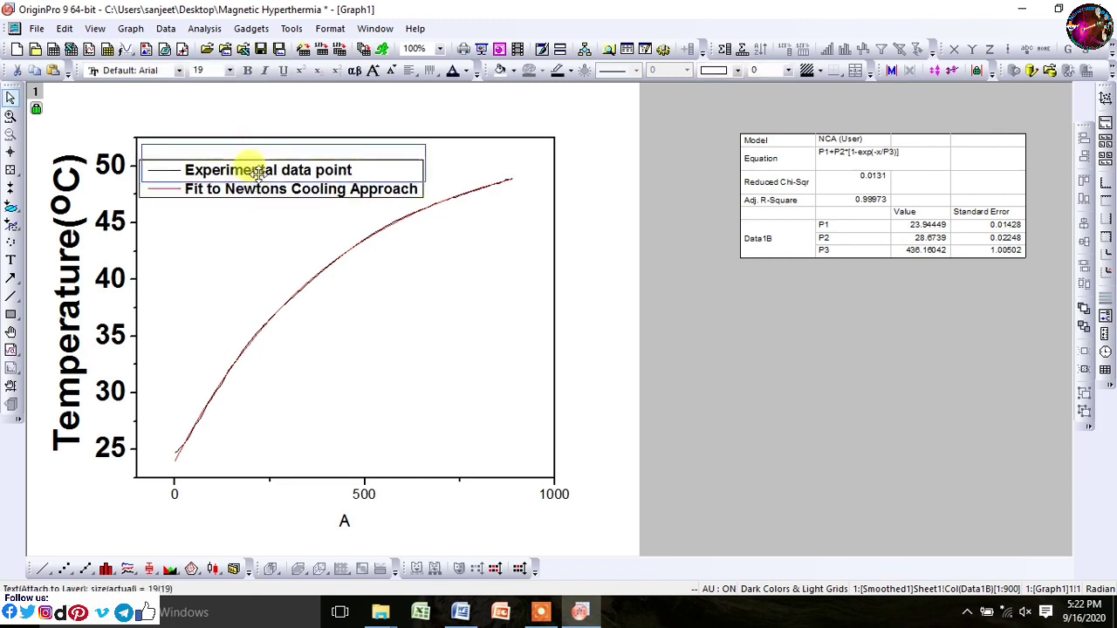
{"action": "left_click", "coordinate": [251, 174]}
{"action": "left_click", "coordinate": [574, 277]}
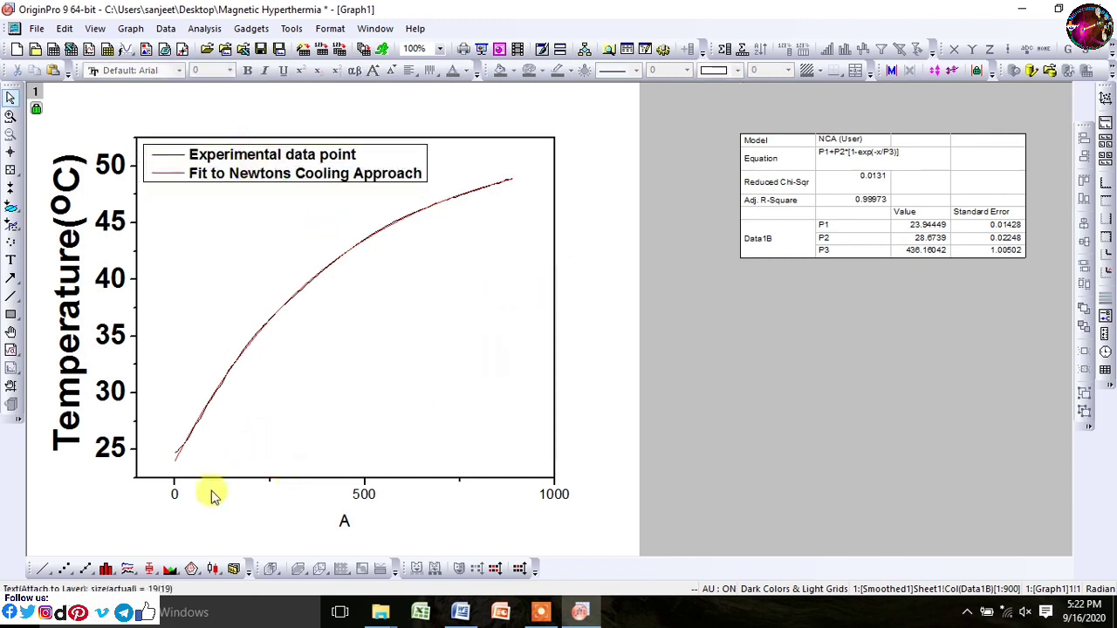
Step: Set the X axis end value to 900 with a tick increment of 100
{"action": "double_click", "coordinate": [176, 494]}
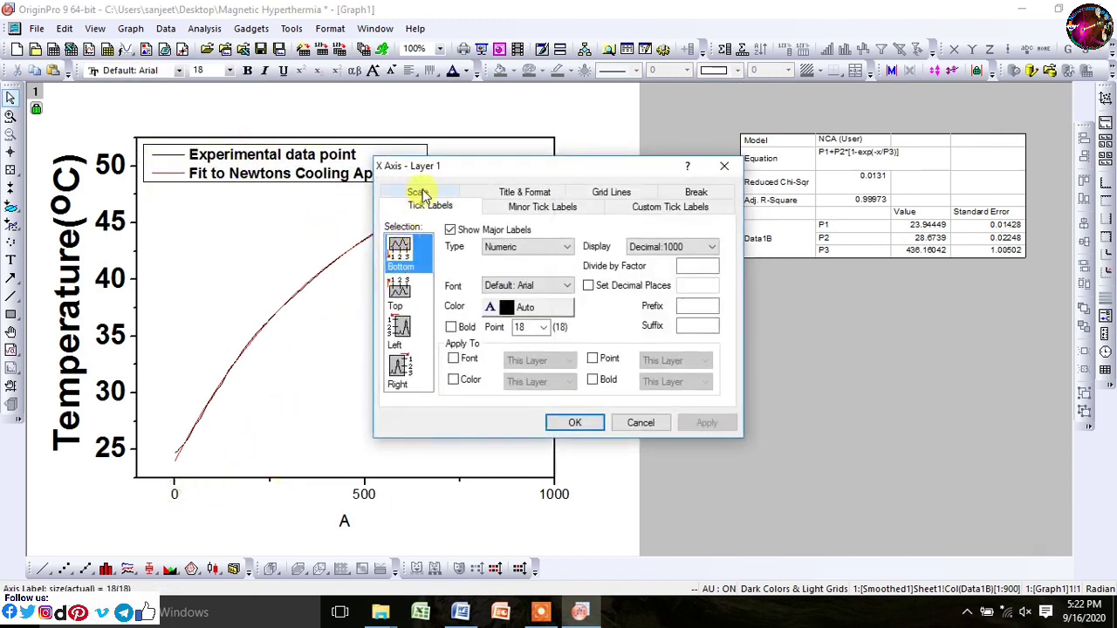
{"action": "left_click", "coordinate": [418, 190]}
{"action": "left_click", "coordinate": [504, 242]}
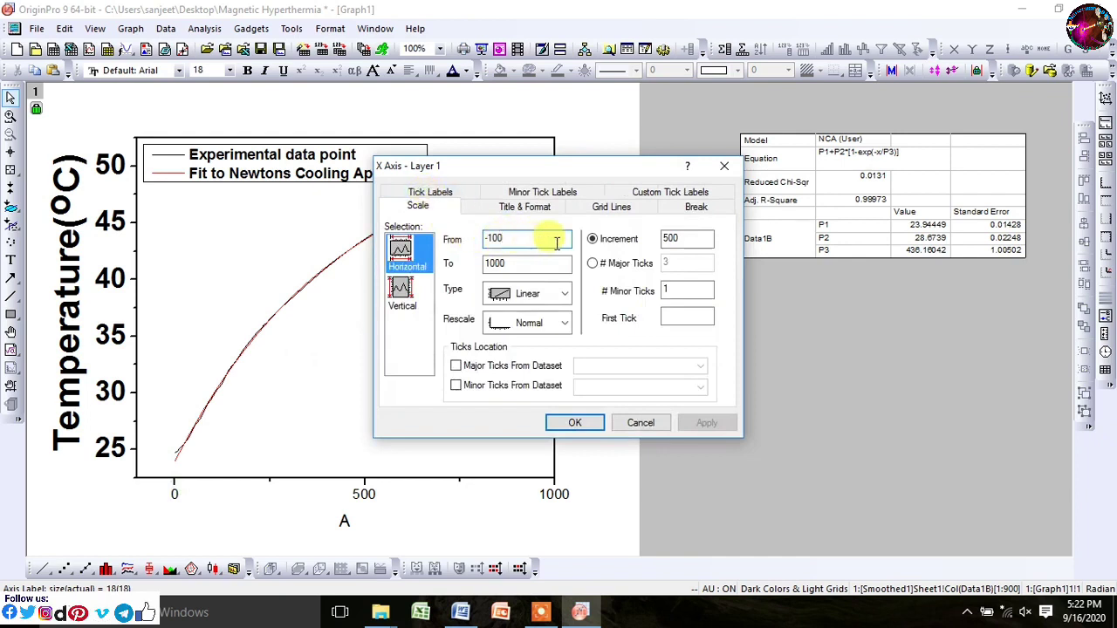
{"action": "double_click", "coordinate": [519, 263]}
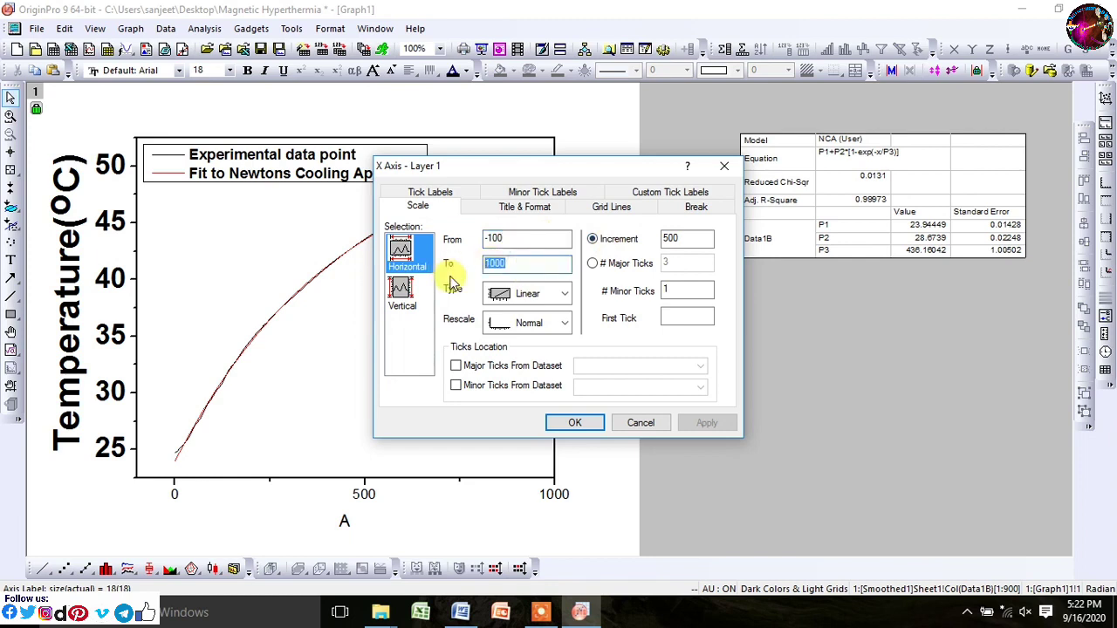
{"action": "type", "text": "9"}
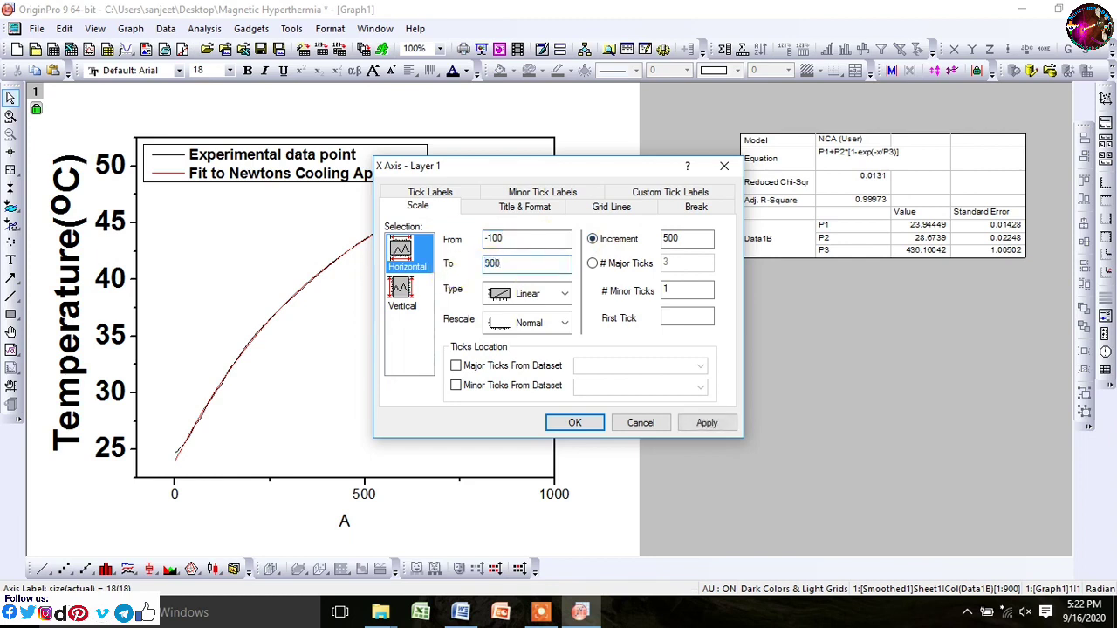
{"action": "left_click", "coordinate": [726, 423]}
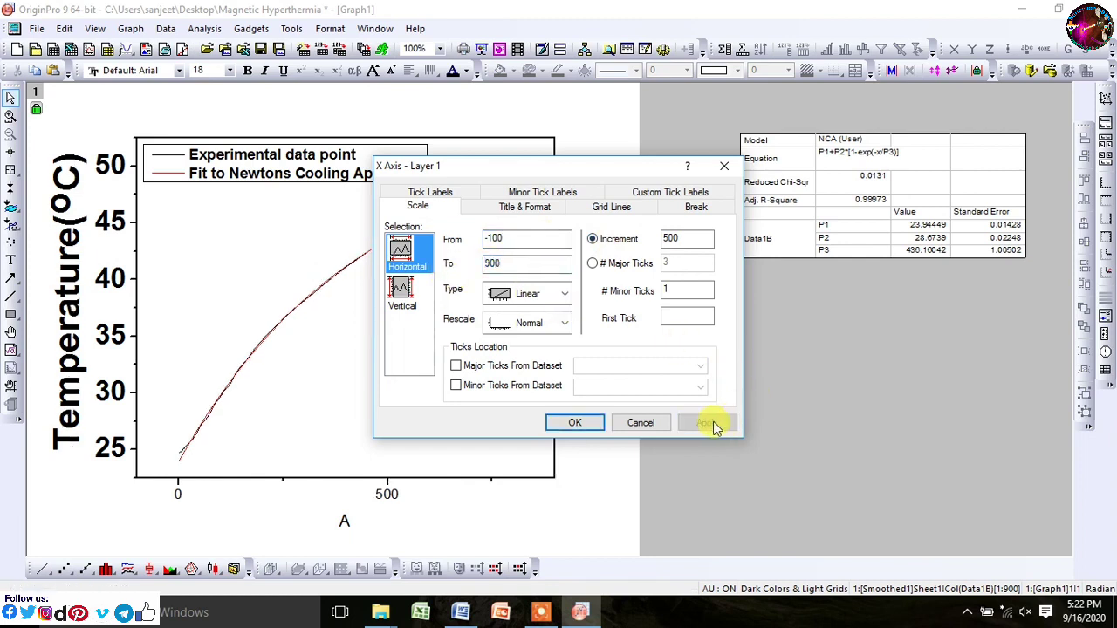
{"action": "left_click", "coordinate": [670, 238]}
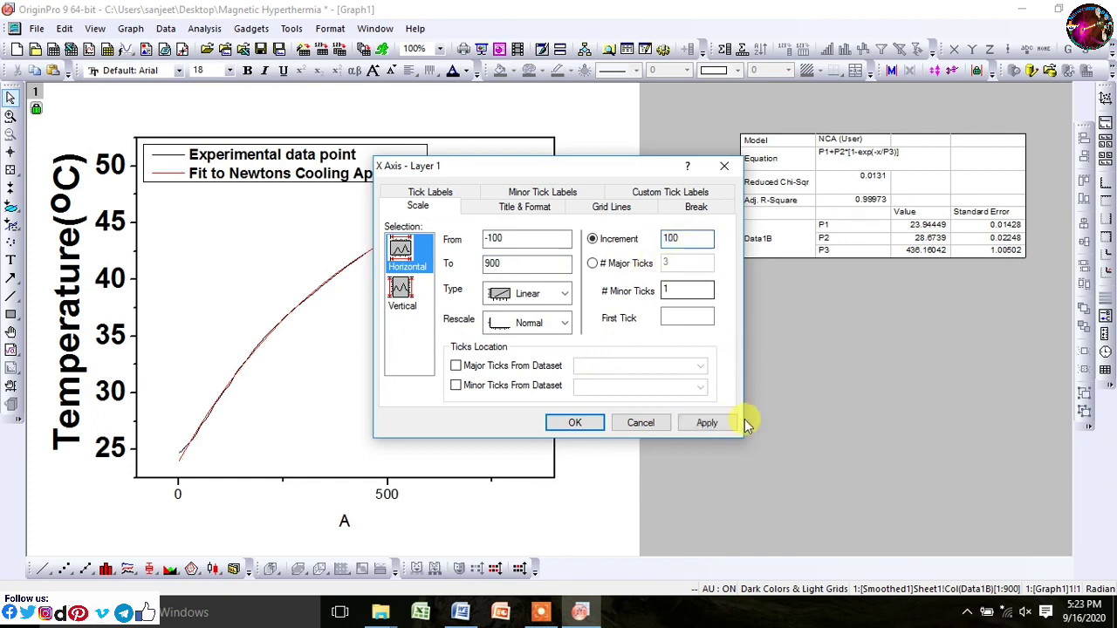
{"action": "left_click", "coordinate": [732, 427]}
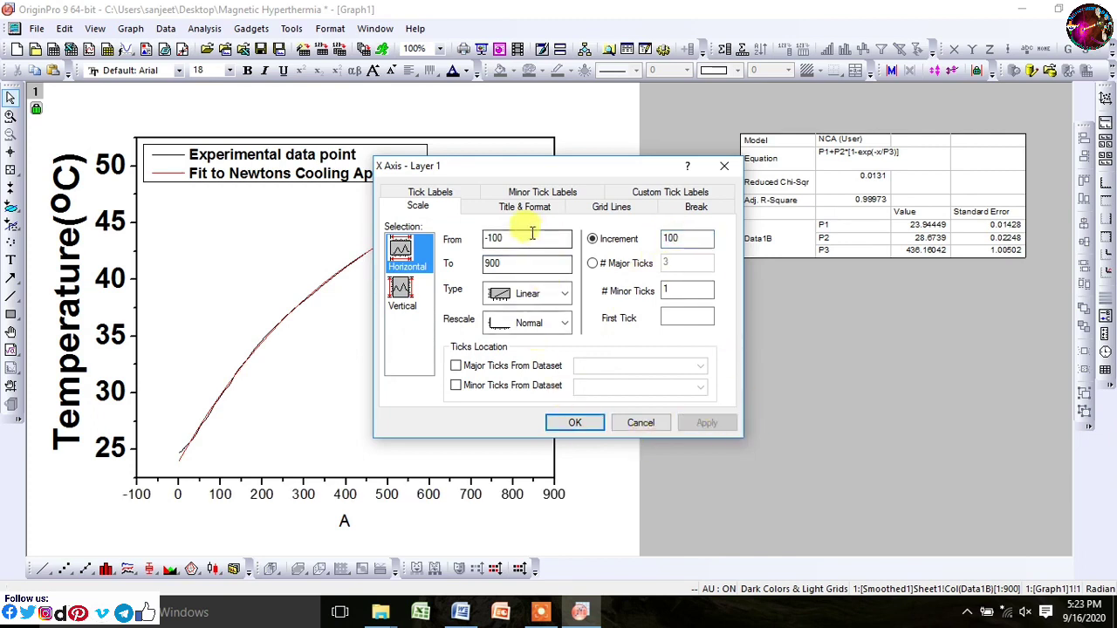
{"action": "left_click", "coordinate": [494, 241]}
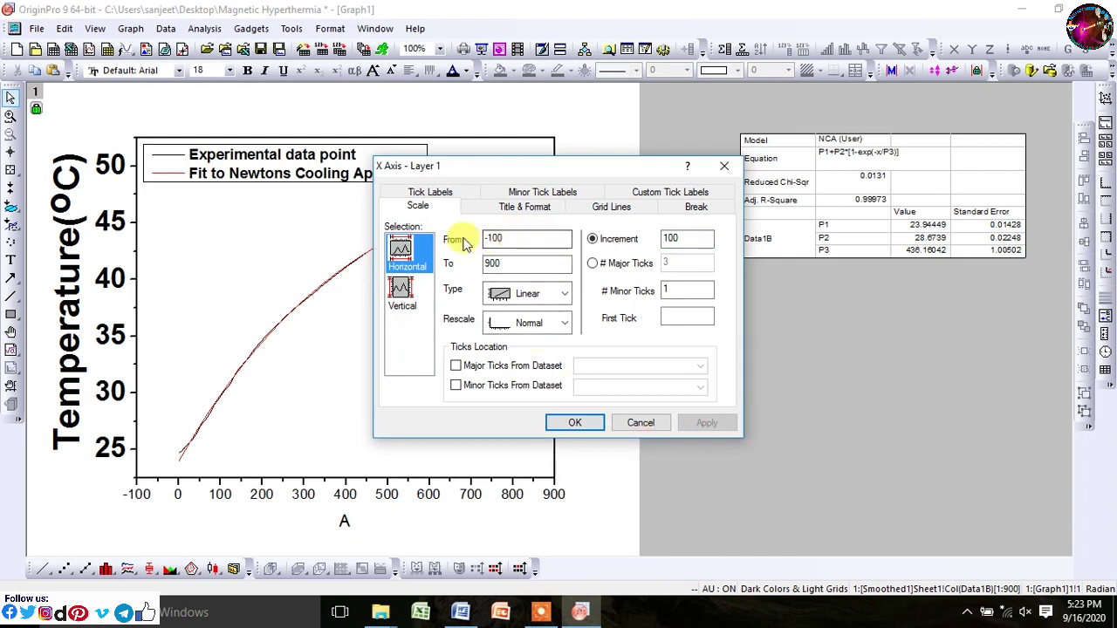
{"action": "left_click", "coordinate": [523, 245]}
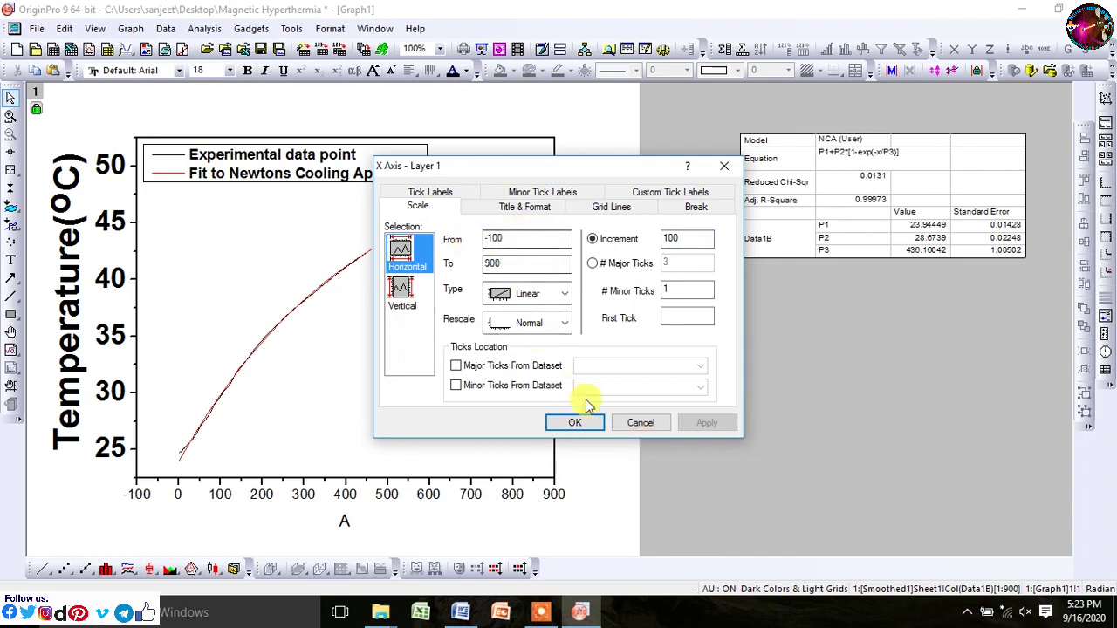
{"action": "left_click", "coordinate": [572, 423]}
Step: Change the X axis start value from -100 to 0
{"action": "left_click", "coordinate": [266, 495]}
{"action": "double_click", "coordinate": [271, 498]}
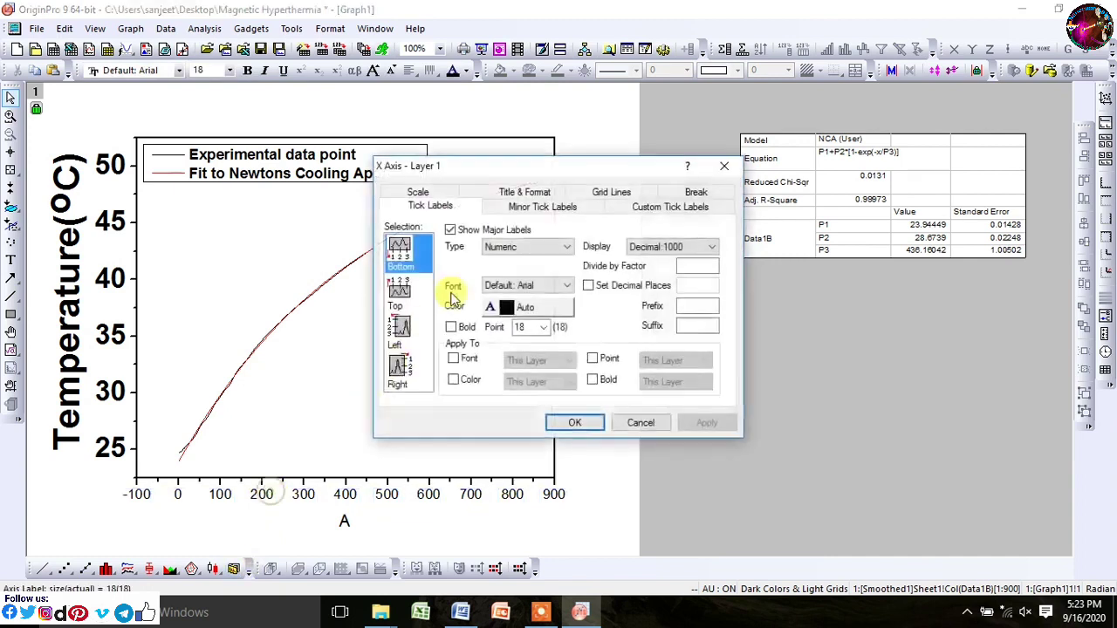
{"action": "left_click", "coordinate": [418, 204]}
{"action": "left_click", "coordinate": [506, 243]}
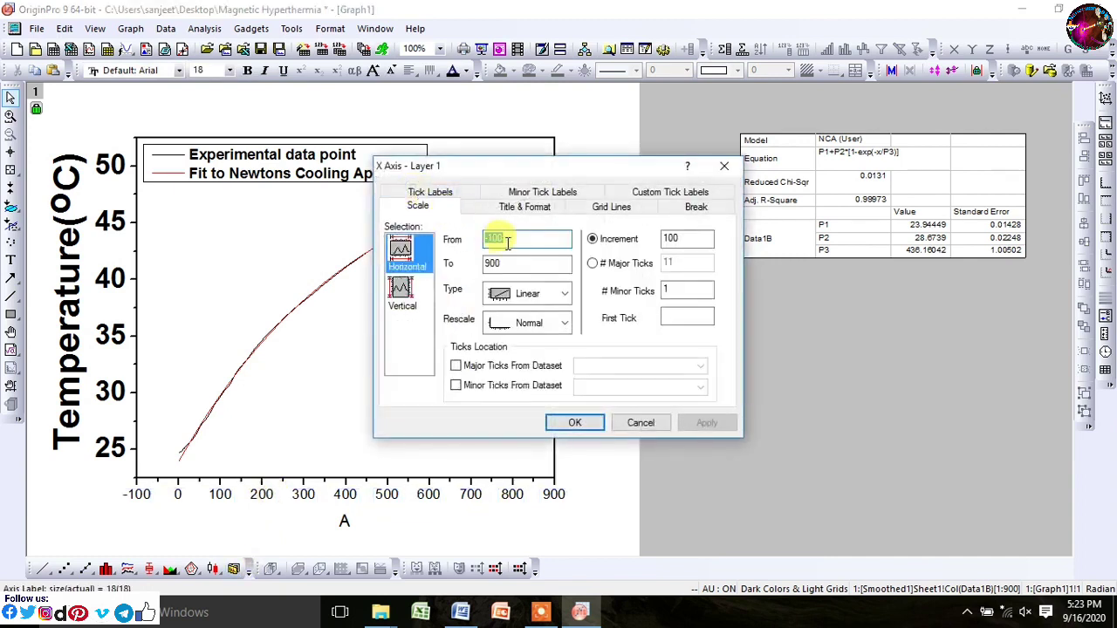
{"action": "type", "text": "0"}
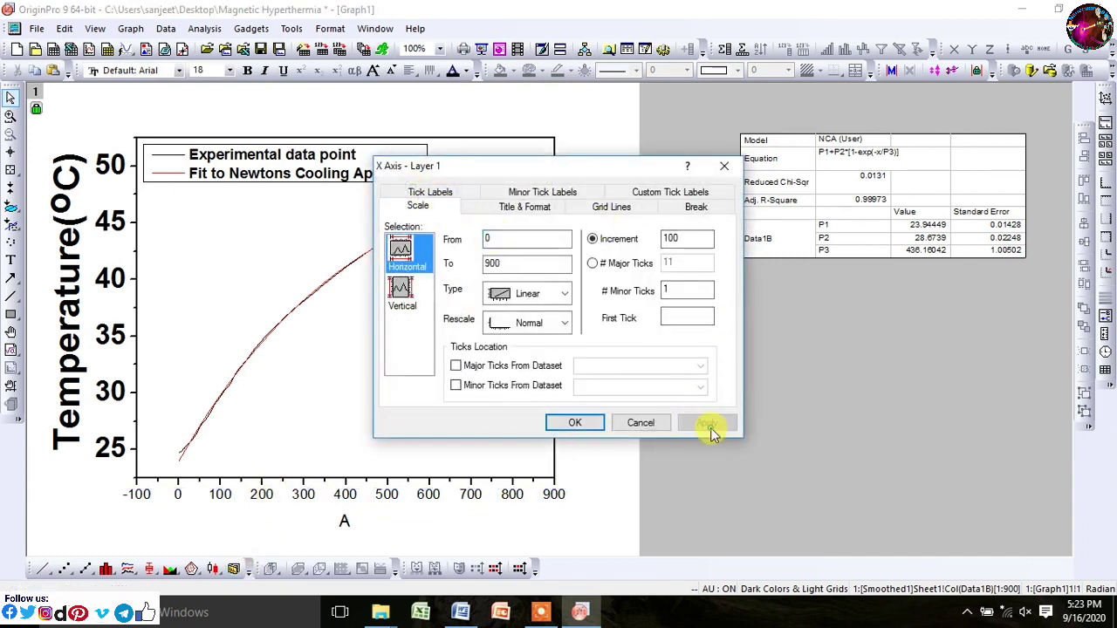
{"action": "left_click", "coordinate": [707, 424]}
{"action": "left_click", "coordinate": [576, 426]}
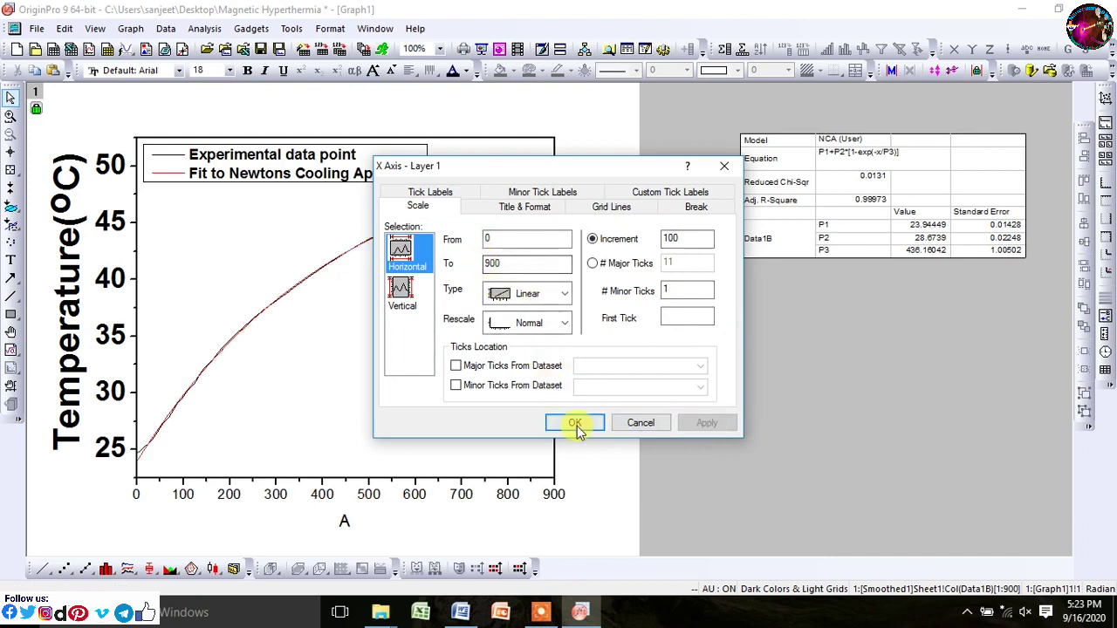
Step: Enlarge the X axis tick labels to font size 36
{"action": "left_click", "coordinate": [462, 495]}
{"action": "left_click", "coordinate": [228, 72]}
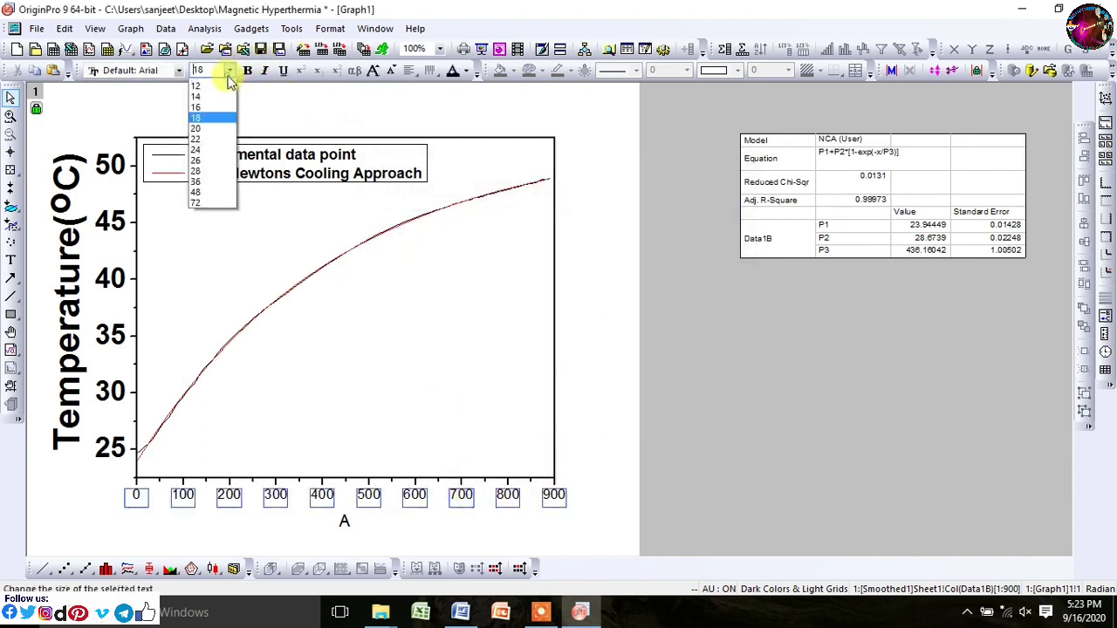
{"action": "left_click", "coordinate": [207, 225]}
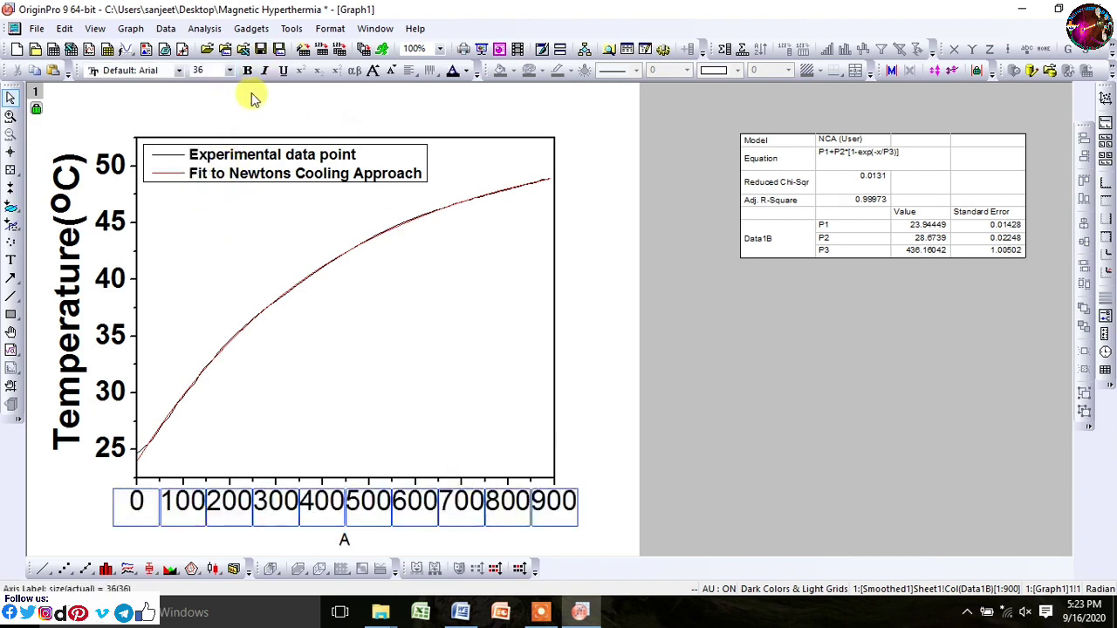
{"action": "left_click", "coordinate": [594, 522]}
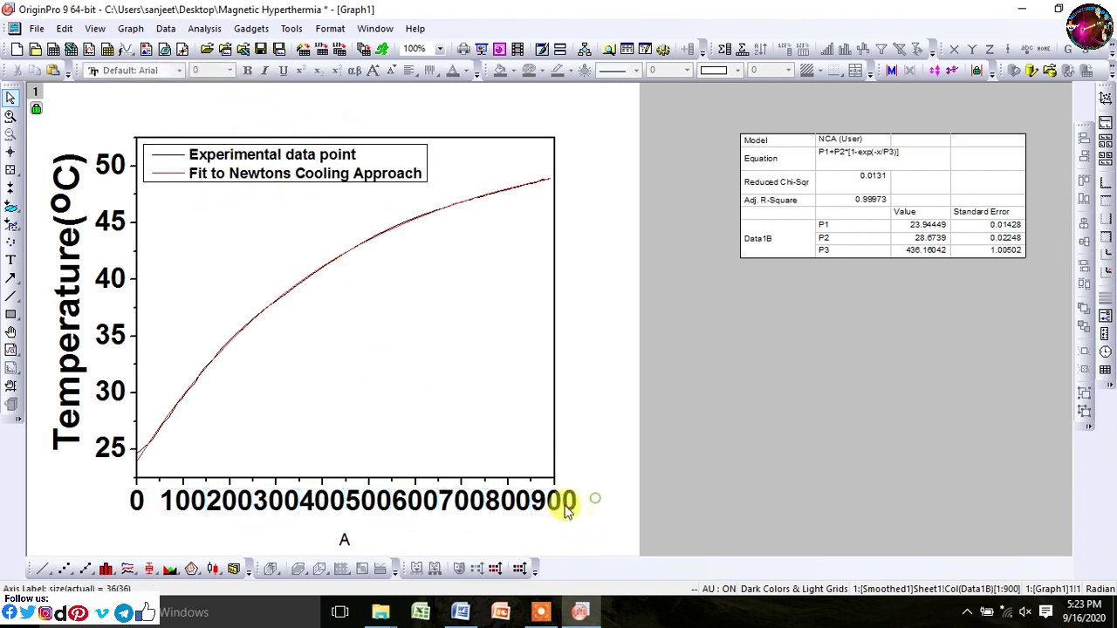
Step: Set the X axis scale to 0–900 with major ticks every 200 and 1 minor tick
{"action": "double_click", "coordinate": [527, 510]}
{"action": "left_click", "coordinate": [418, 190]}
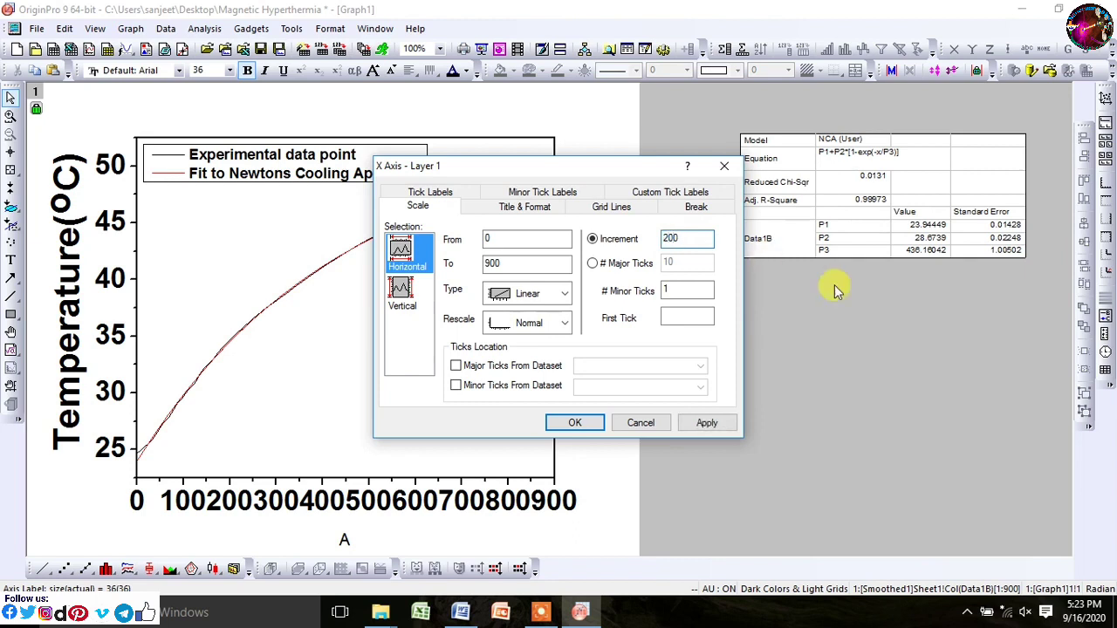
{"action": "left_click", "coordinate": [709, 423]}
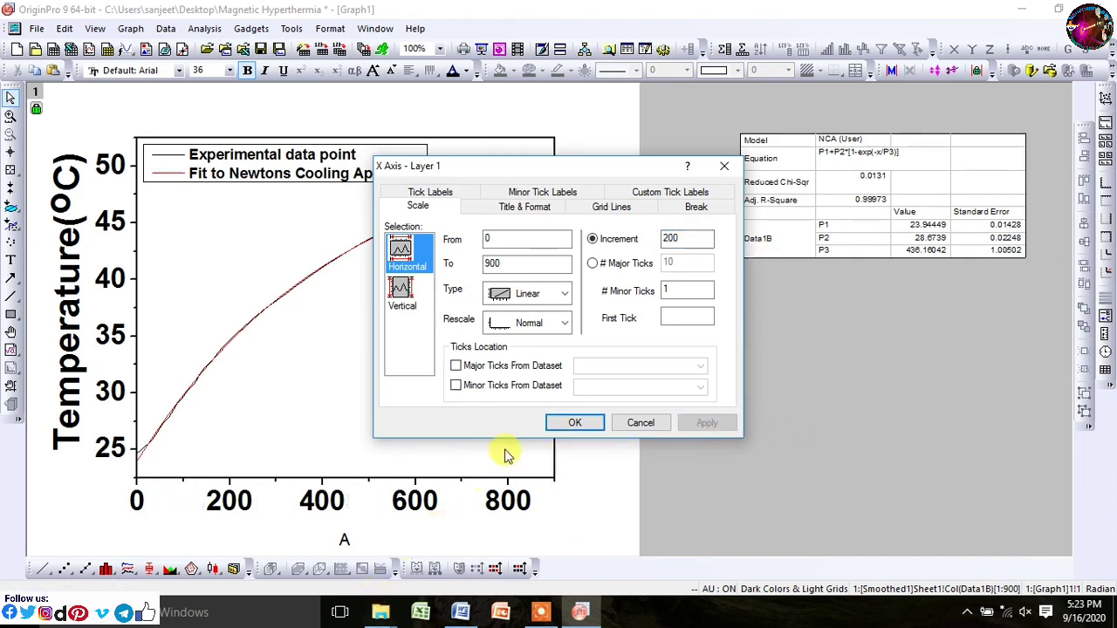
{"action": "left_click", "coordinate": [597, 428]}
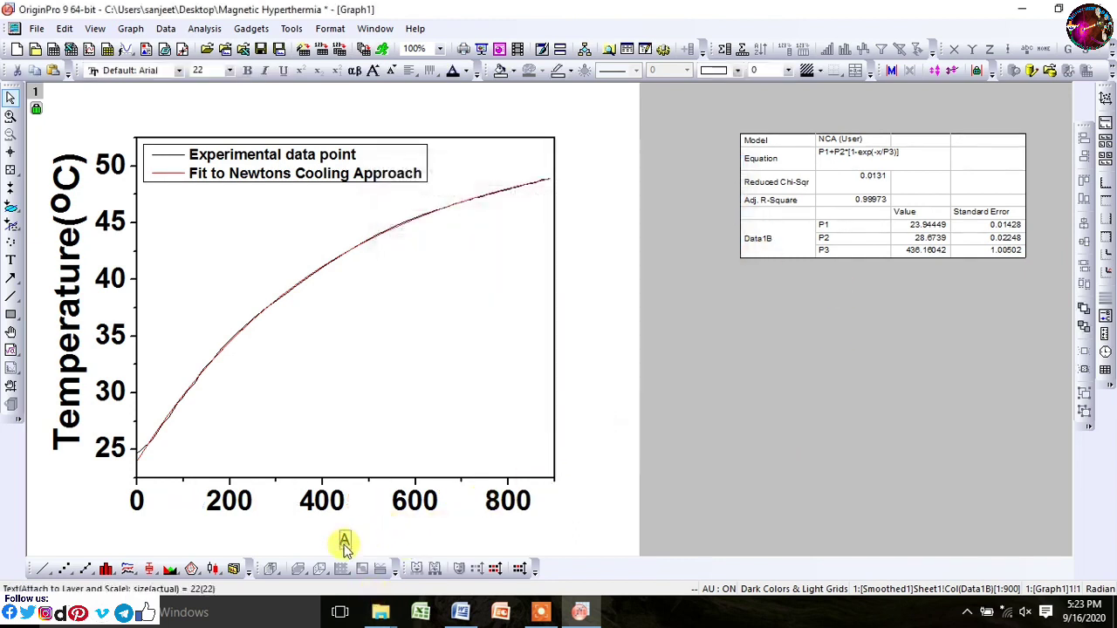
Step: Title the X axis Time(Seconds) and set the top and right axis lines to width 3
{"action": "double_click", "coordinate": [344, 541]}
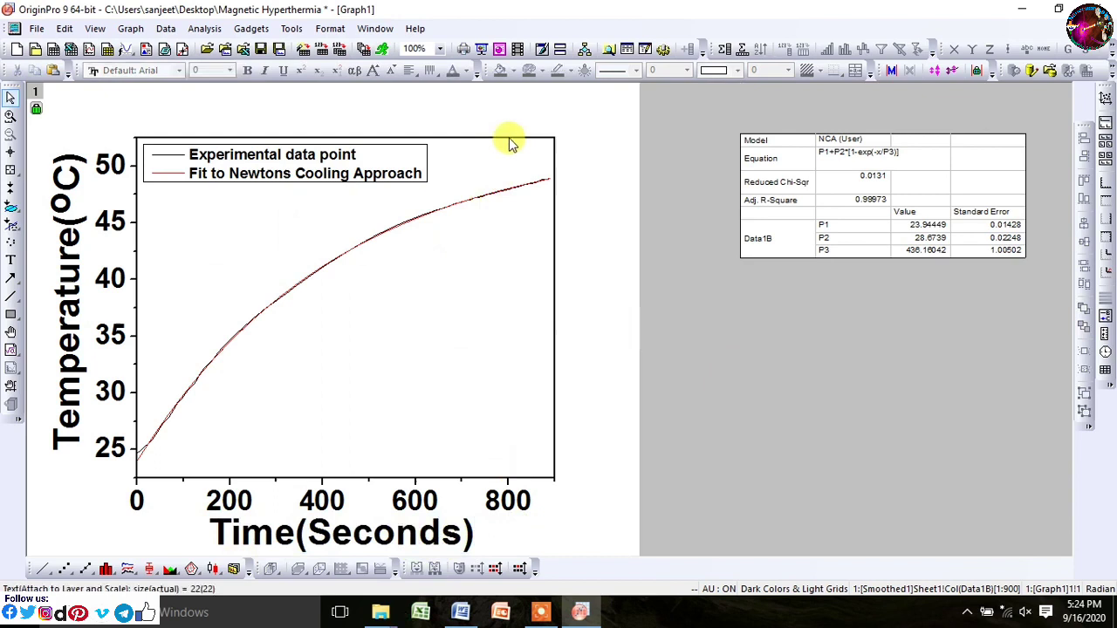
{"action": "left_click", "coordinate": [508, 138]}
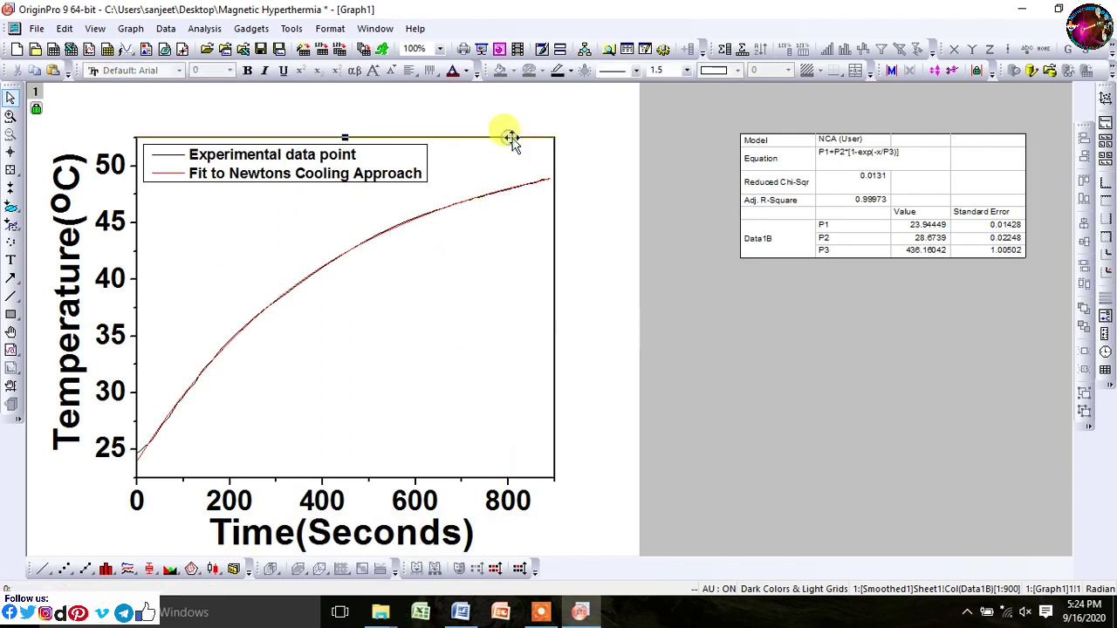
{"action": "left_click", "coordinate": [687, 69]}
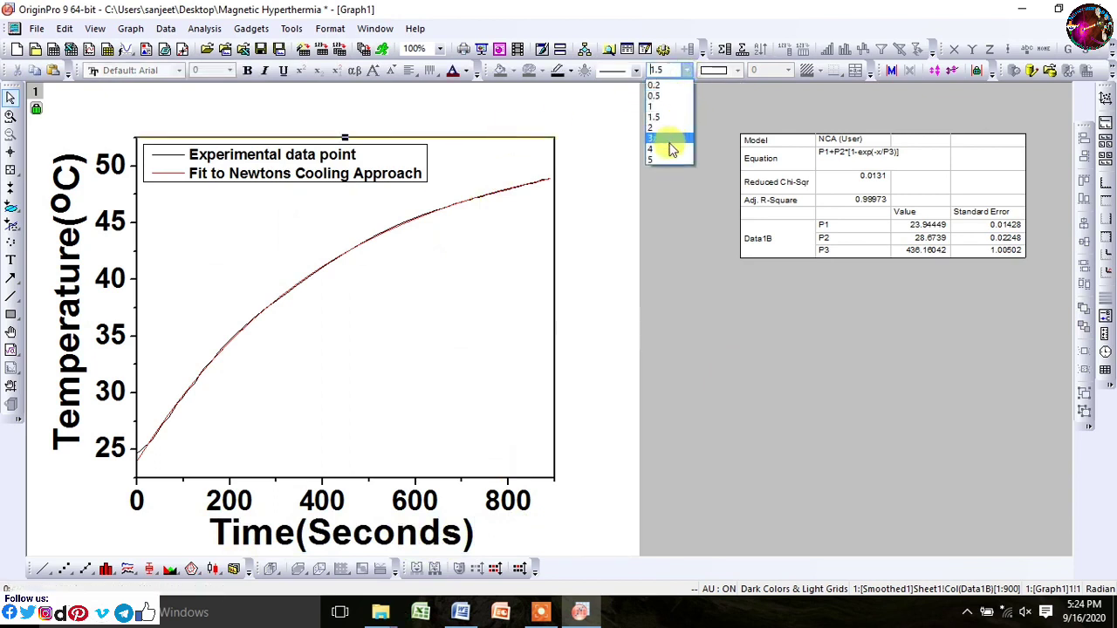
{"action": "left_click", "coordinate": [669, 140]}
{"action": "left_click", "coordinate": [553, 218]}
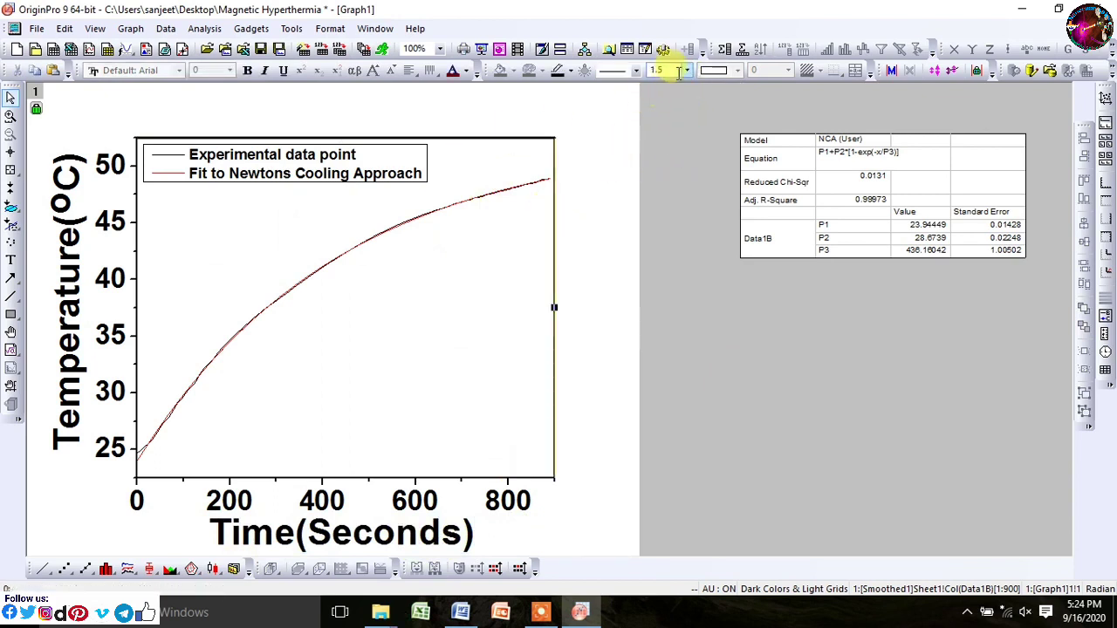
{"action": "left_click", "coordinate": [686, 70]}
{"action": "left_click", "coordinate": [666, 140]}
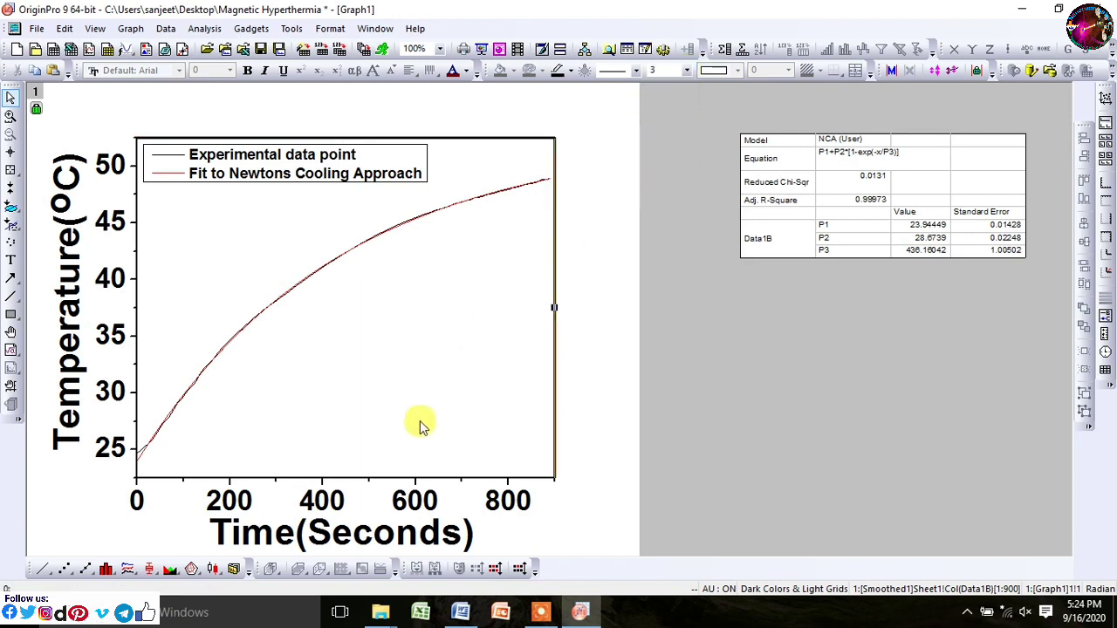
{"action": "left_click", "coordinate": [436, 529]}
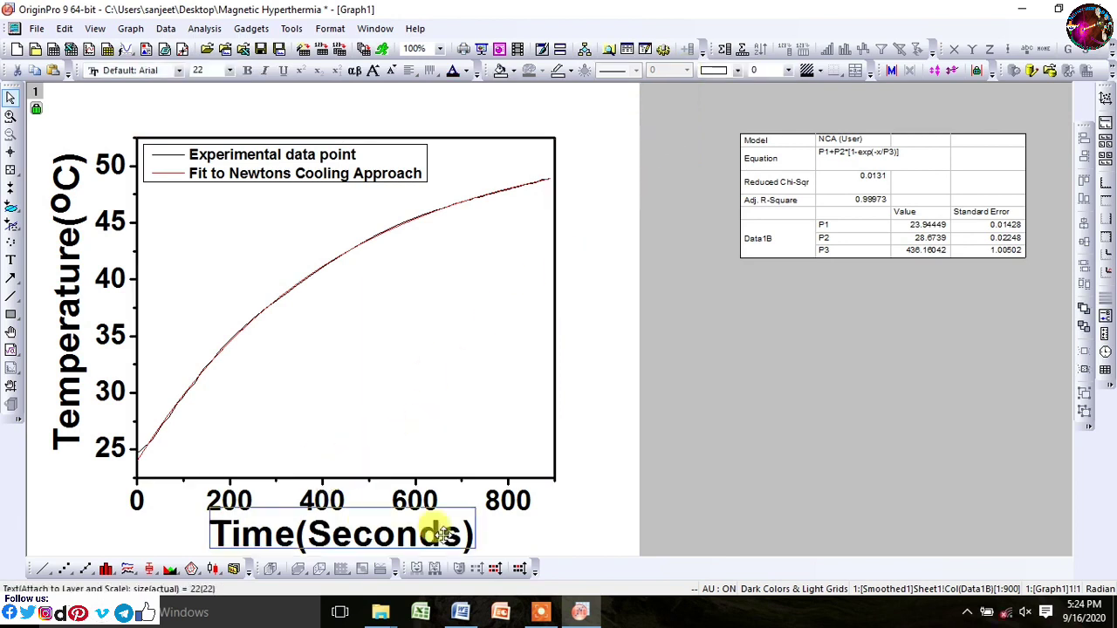
{"action": "left_click", "coordinate": [529, 515]}
{"action": "left_click", "coordinate": [576, 526]}
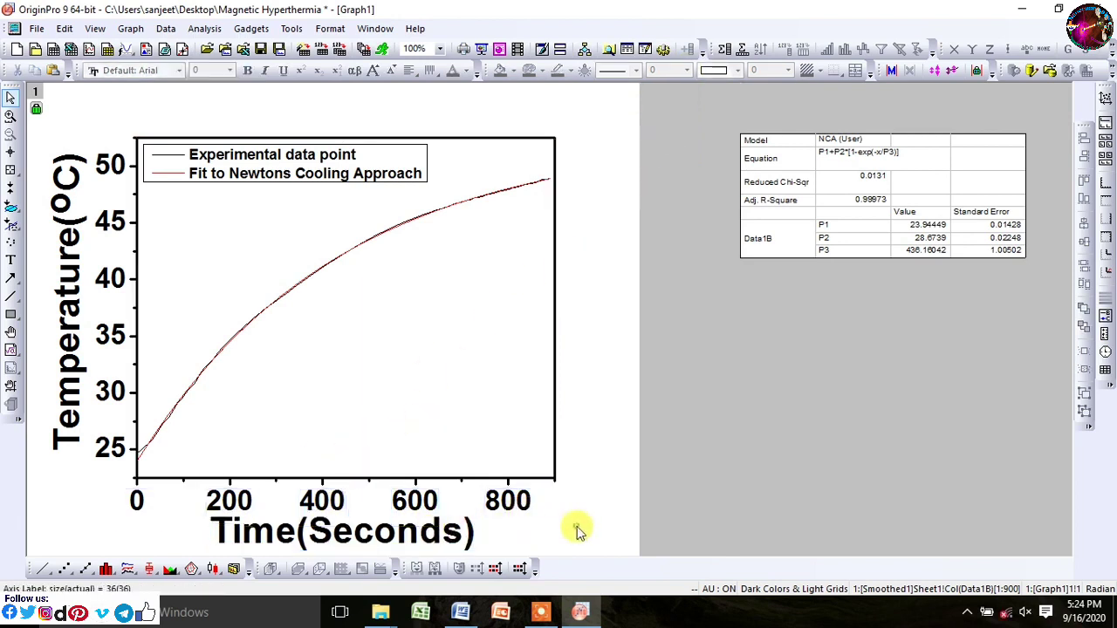
Step: Style the data plot as line + symbol with enlarged hollow circles and no connecting line
{"action": "double_click", "coordinate": [305, 286]}
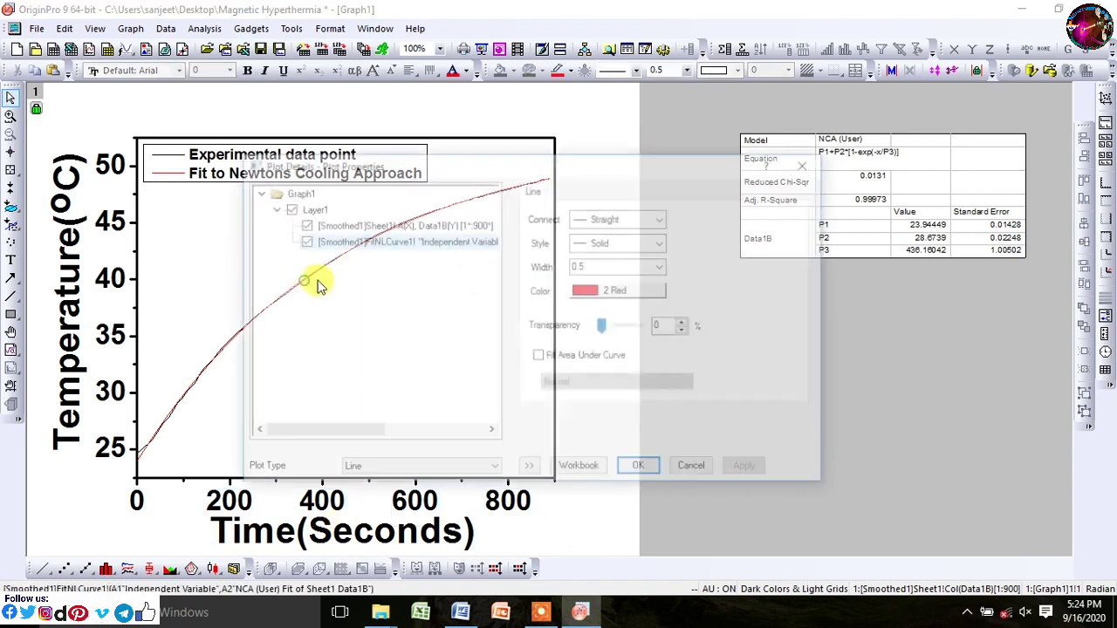
{"action": "left_click", "coordinate": [424, 471]}
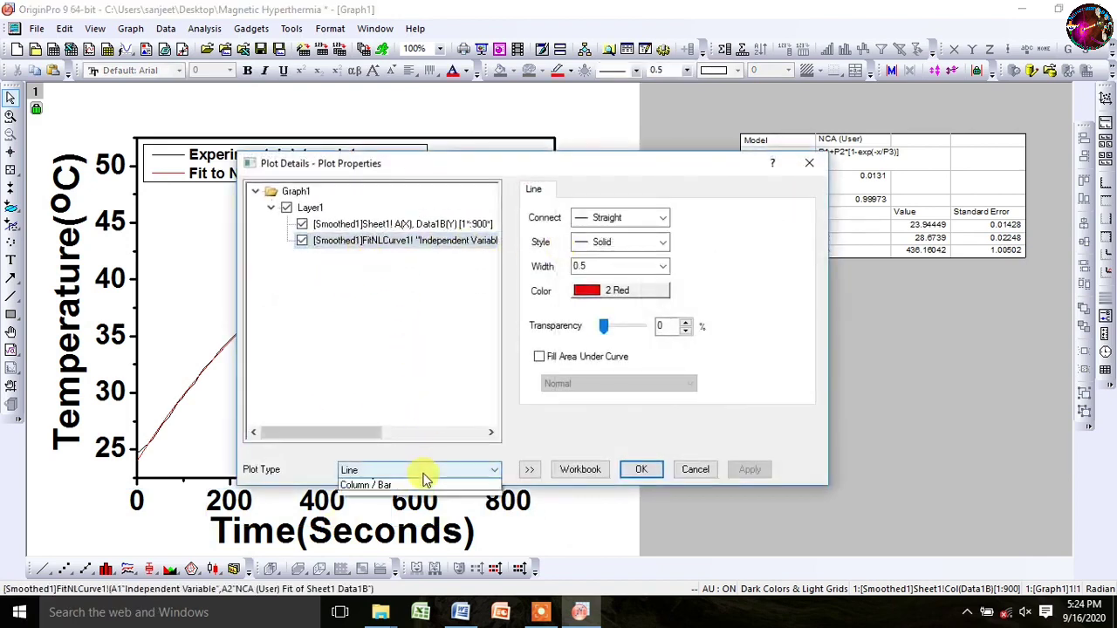
{"action": "left_click", "coordinate": [392, 508]}
{"action": "left_click", "coordinate": [353, 228]}
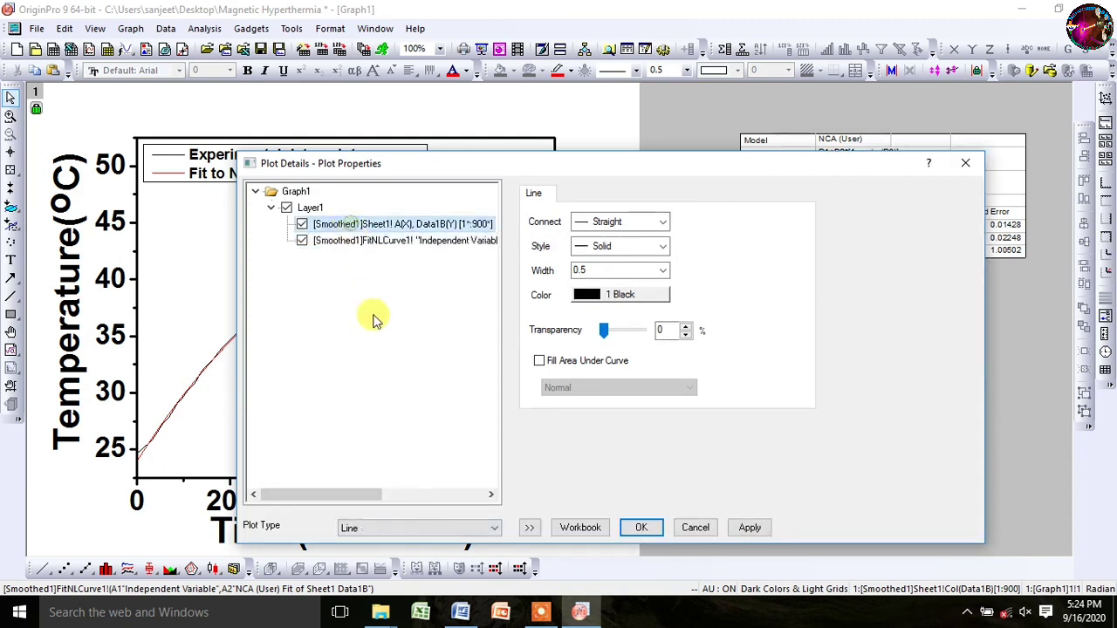
{"action": "left_click", "coordinate": [428, 529]}
{"action": "left_click", "coordinate": [397, 566]}
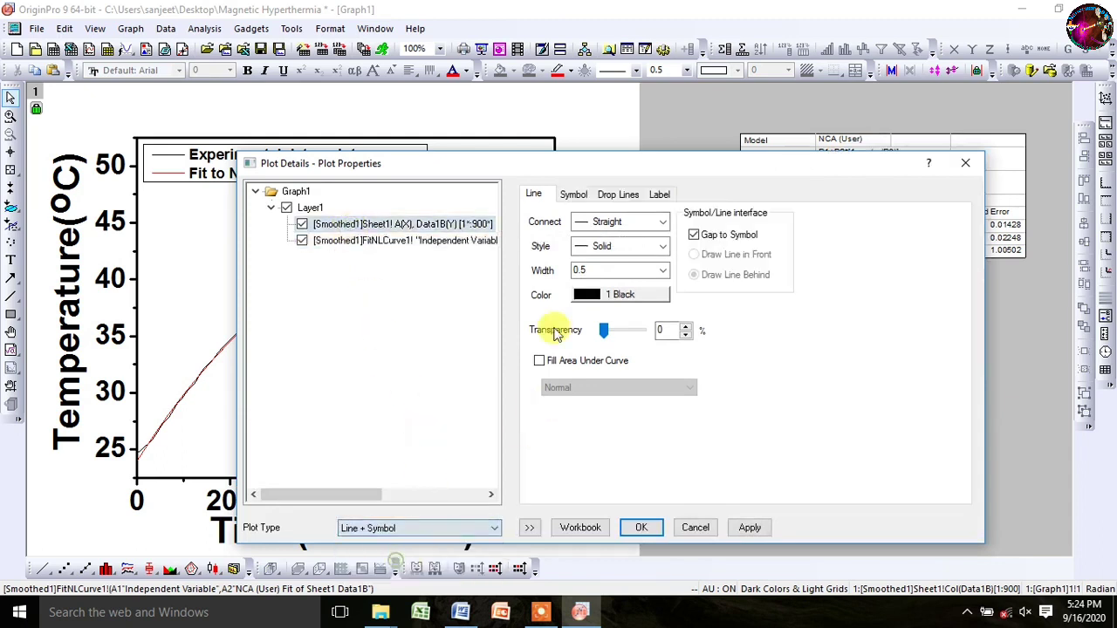
{"action": "left_click", "coordinate": [573, 193]}
{"action": "left_click", "coordinate": [599, 236]}
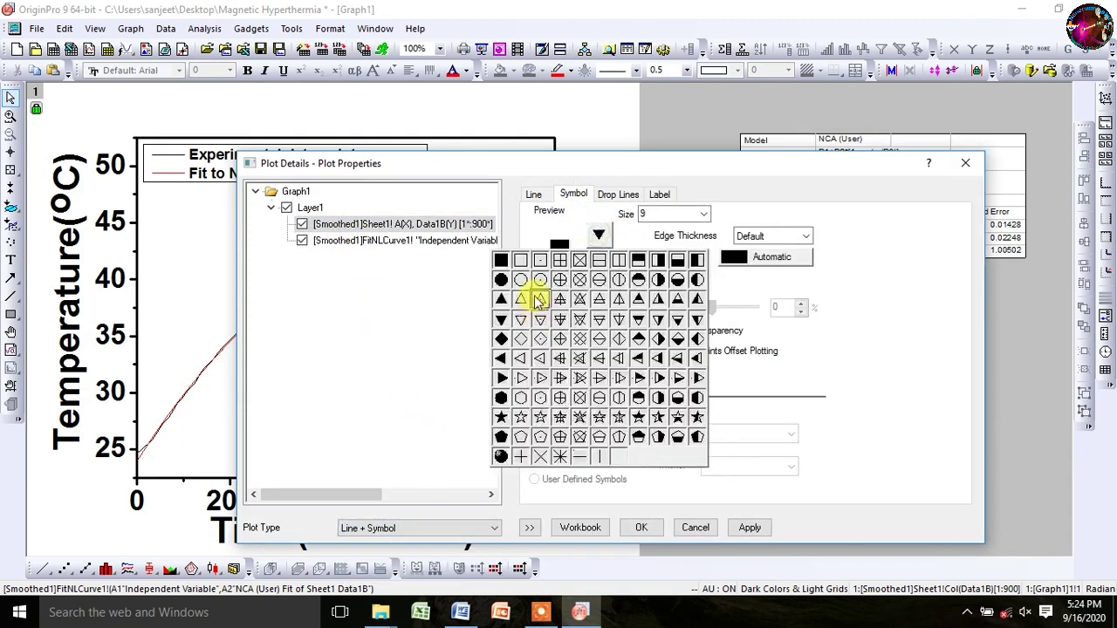
{"action": "left_click", "coordinate": [520, 281]}
{"action": "left_click", "coordinate": [703, 213]}
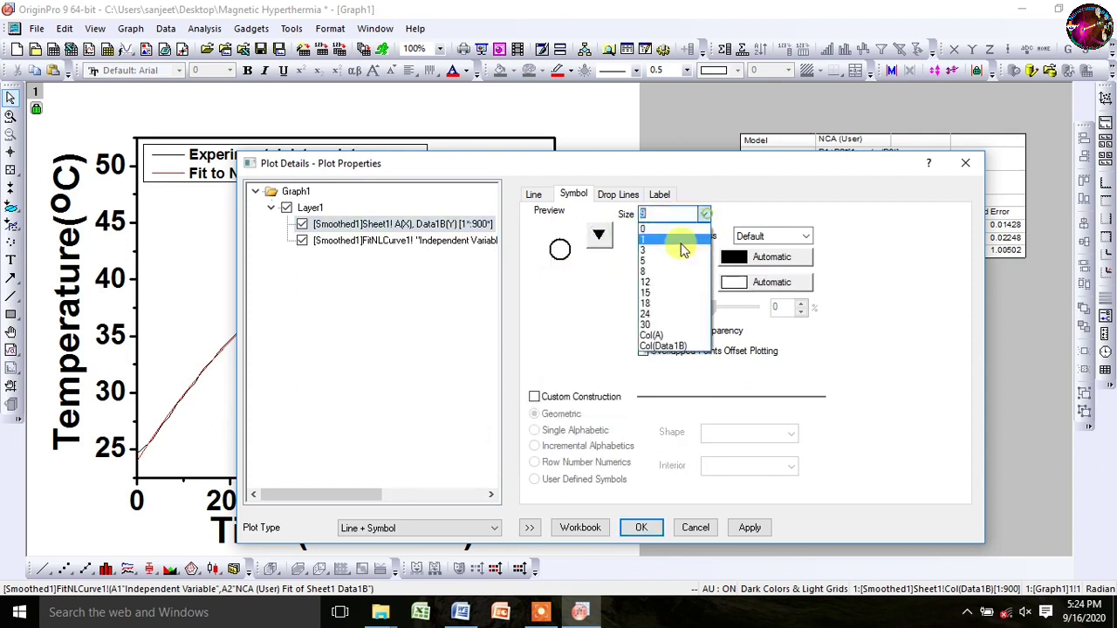
{"action": "left_click", "coordinate": [660, 295]}
{"action": "left_click", "coordinate": [534, 195]}
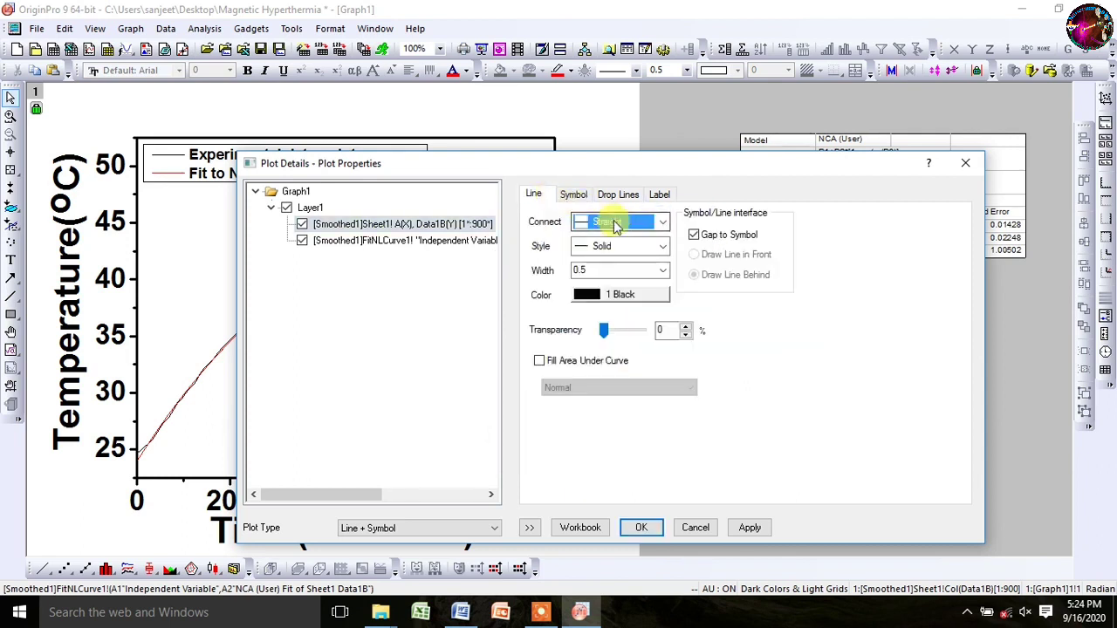
{"action": "left_click", "coordinate": [621, 222]}
{"action": "left_click", "coordinate": [602, 234]}
Step: Give the fitted curve line width 2 with small hollow circle markers and apply
{"action": "left_click", "coordinate": [463, 241]}
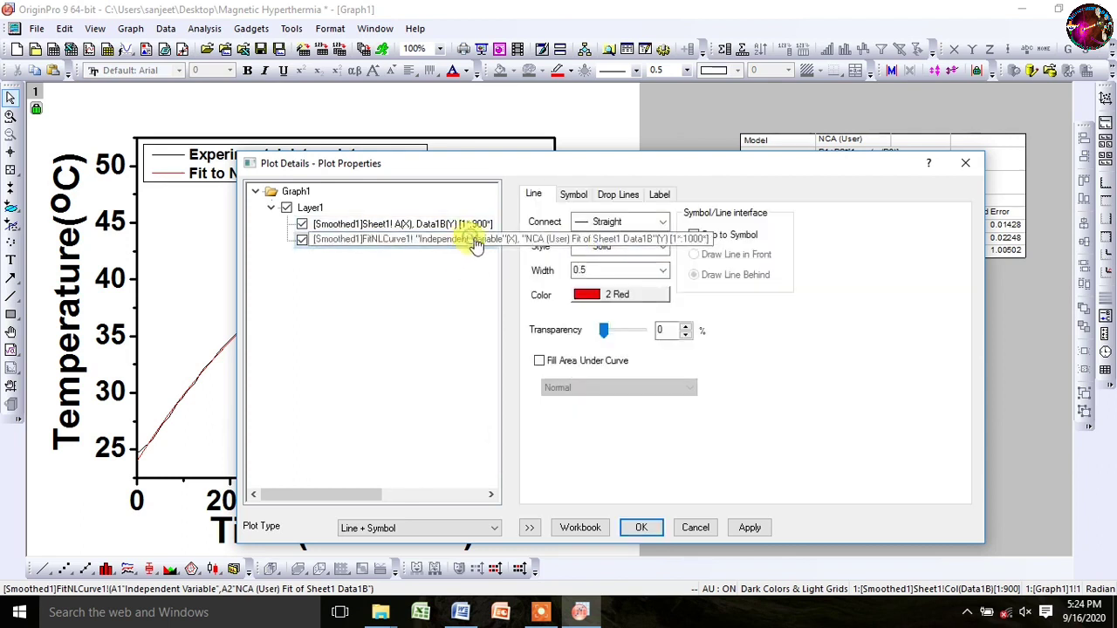
{"action": "left_click", "coordinate": [656, 270]}
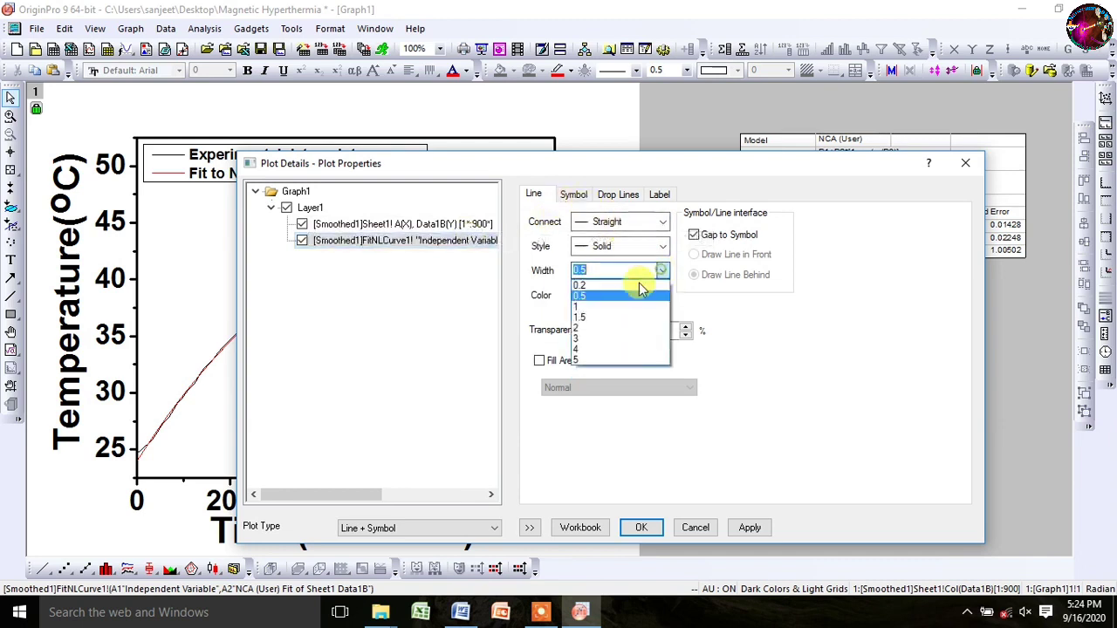
{"action": "left_click", "coordinate": [577, 328]}
{"action": "left_click", "coordinate": [574, 195]}
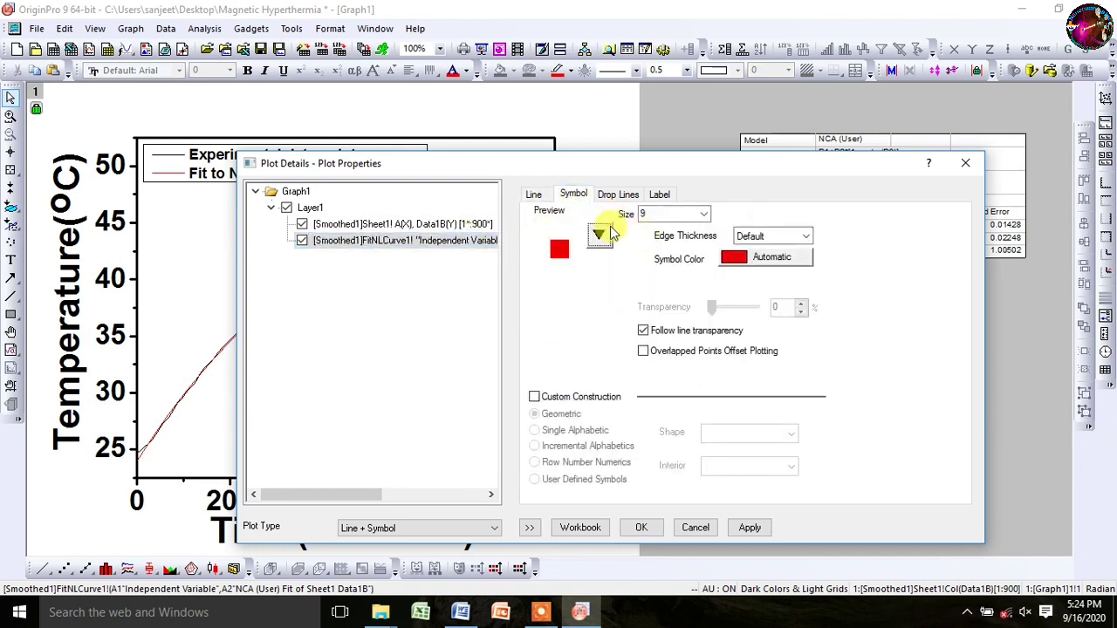
{"action": "left_click", "coordinate": [598, 234]}
{"action": "left_click", "coordinate": [523, 274]}
{"action": "left_click", "coordinate": [703, 214]}
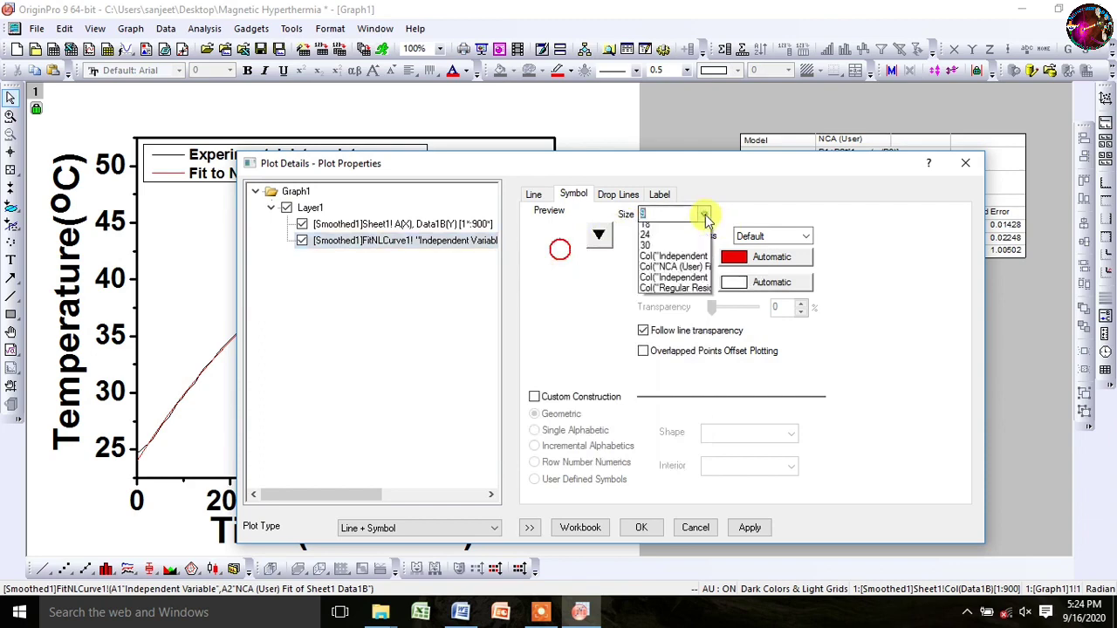
{"action": "left_click", "coordinate": [648, 232]}
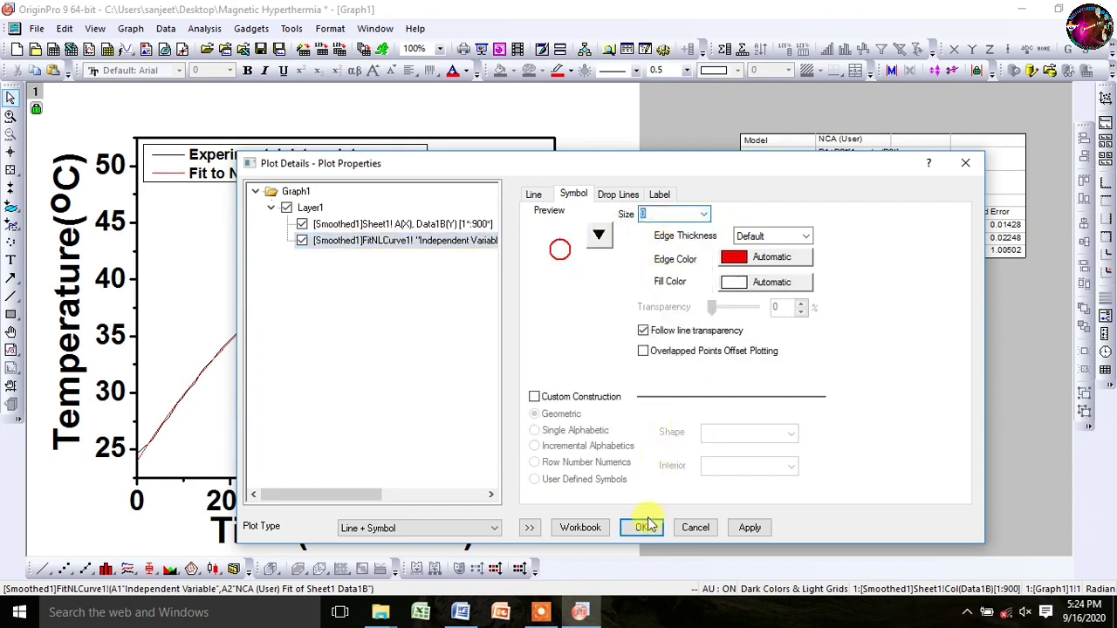
{"action": "left_click", "coordinate": [643, 527]}
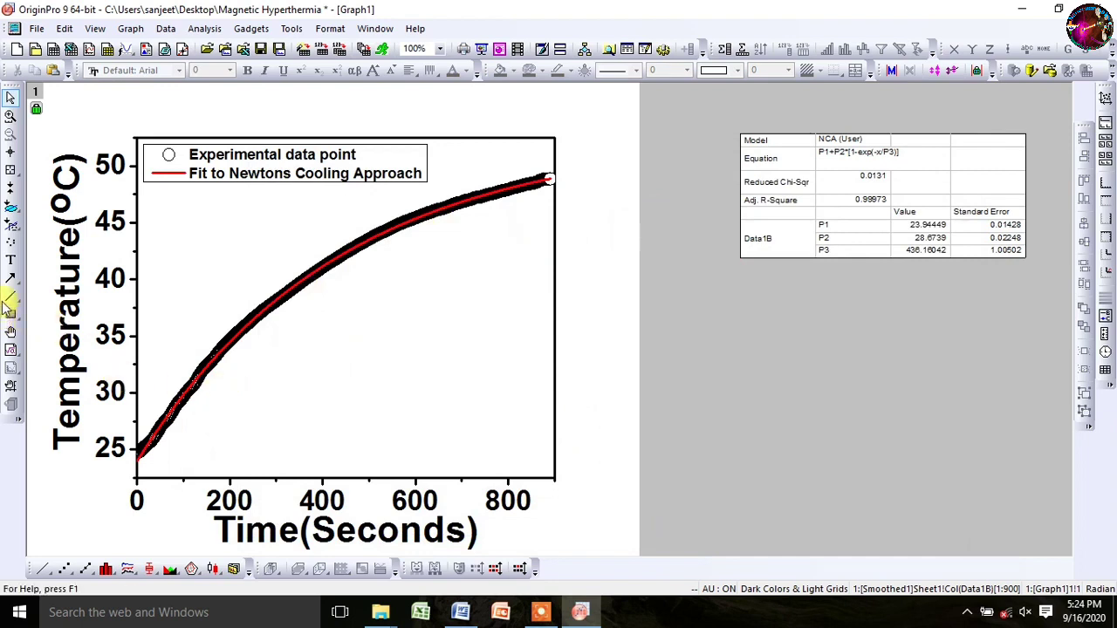
Step: Copy the cooling equation T = T0 + ΔTmax[1 − exp(−t/τ)] from Word and paste it onto the graph
{"action": "left_click", "coordinate": [23, 359]}
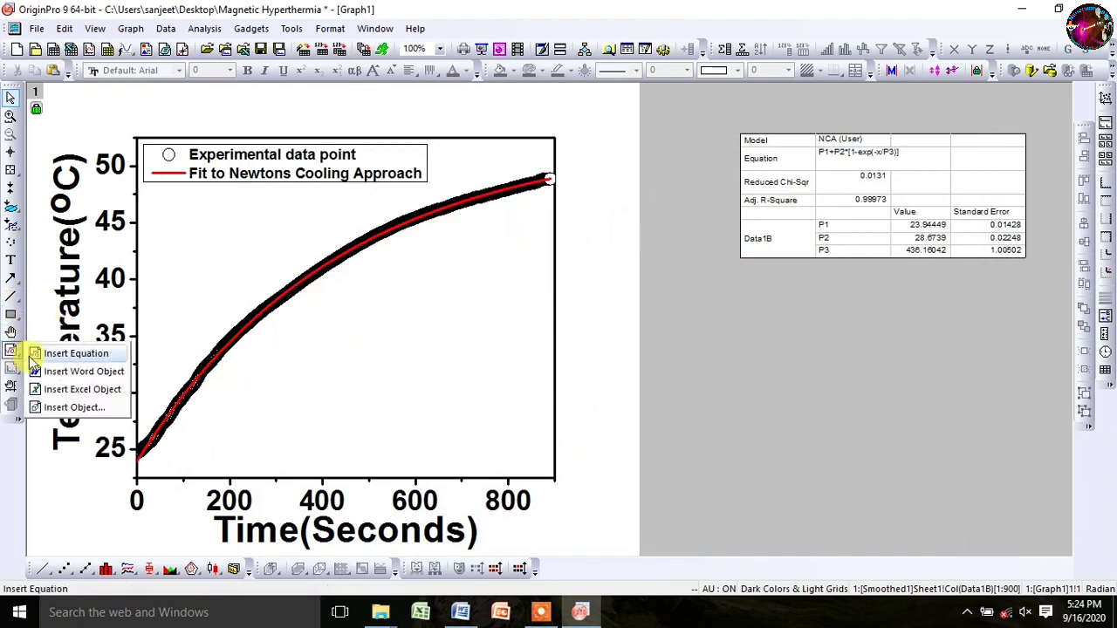
{"action": "left_click", "coordinate": [85, 372]}
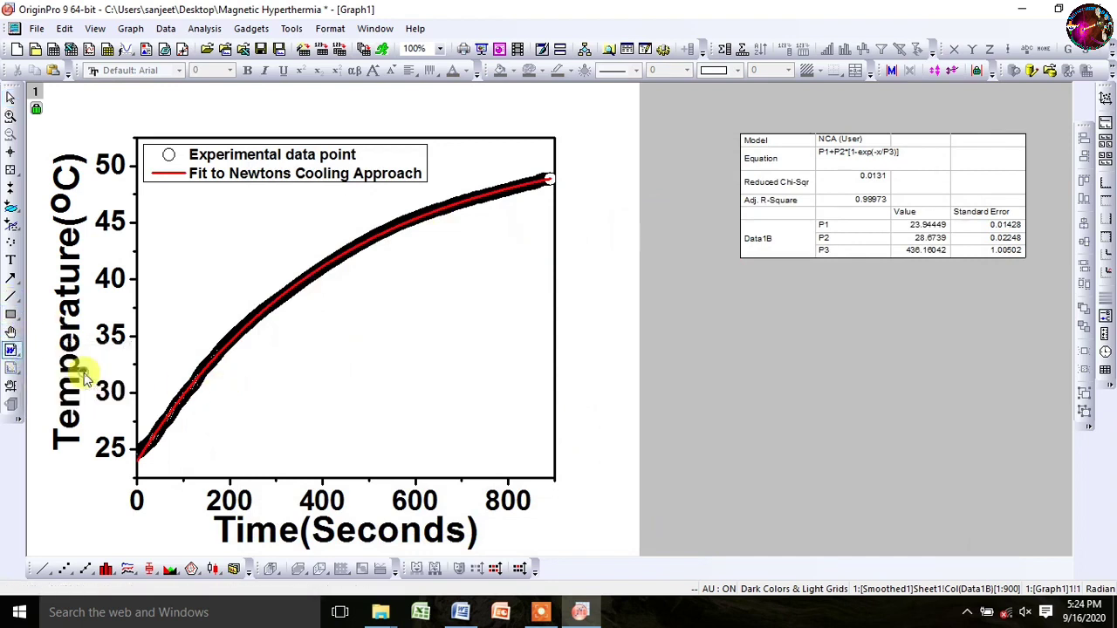
{"action": "left_click", "coordinate": [460, 611]}
{"action": "left_click", "coordinate": [598, 320]}
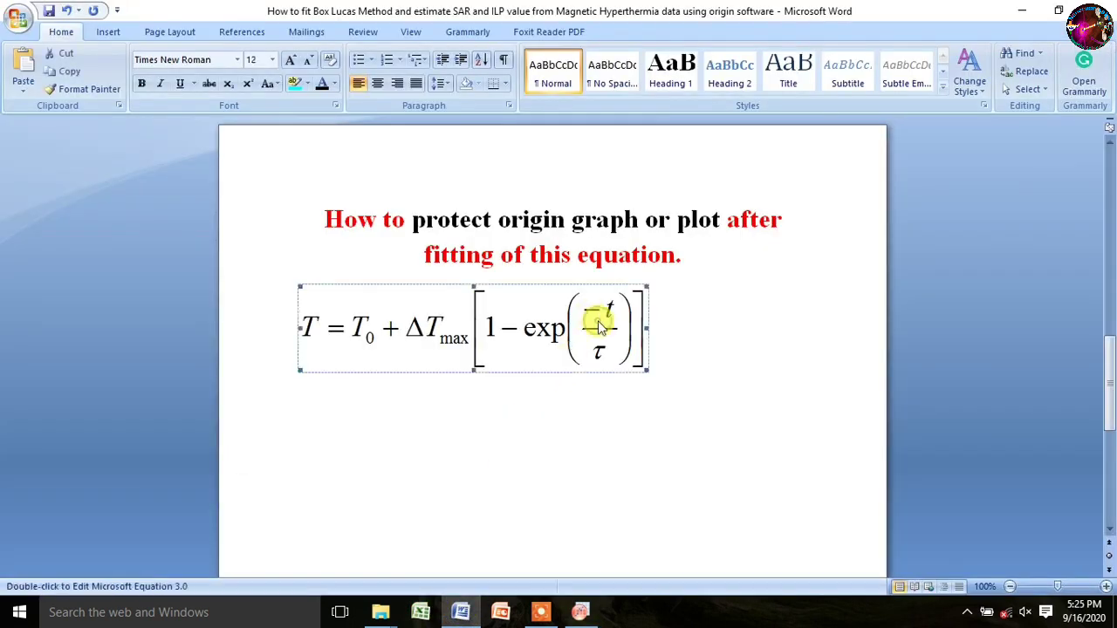
{"action": "right_click", "coordinate": [598, 319]}
{"action": "left_click", "coordinate": [637, 346]}
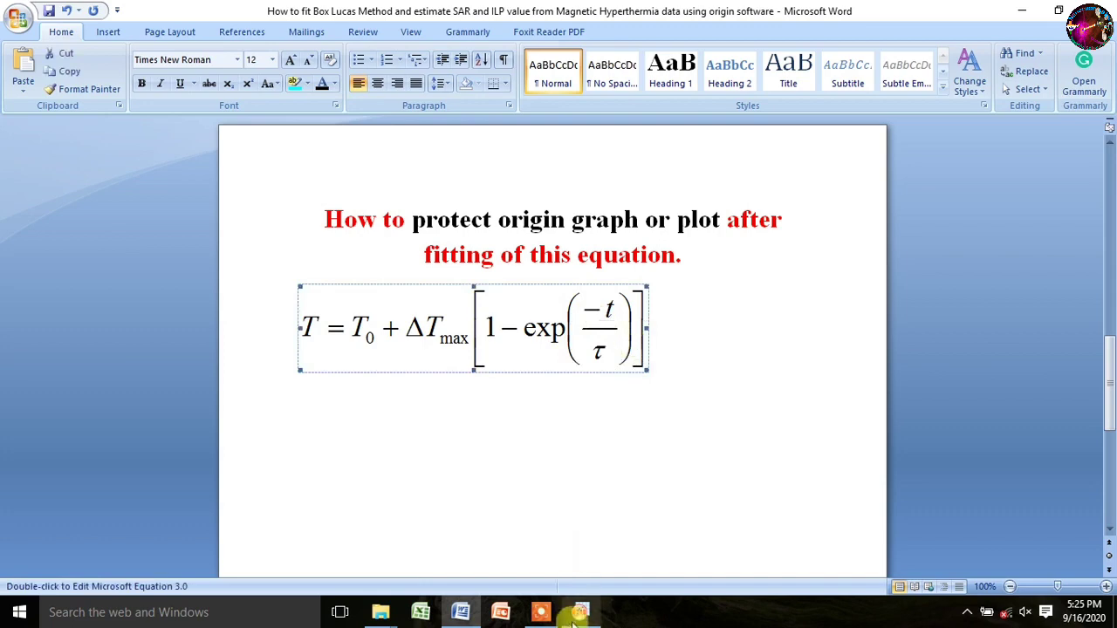
{"action": "left_click", "coordinate": [580, 612]}
{"action": "key", "text": "ctrl+v"}
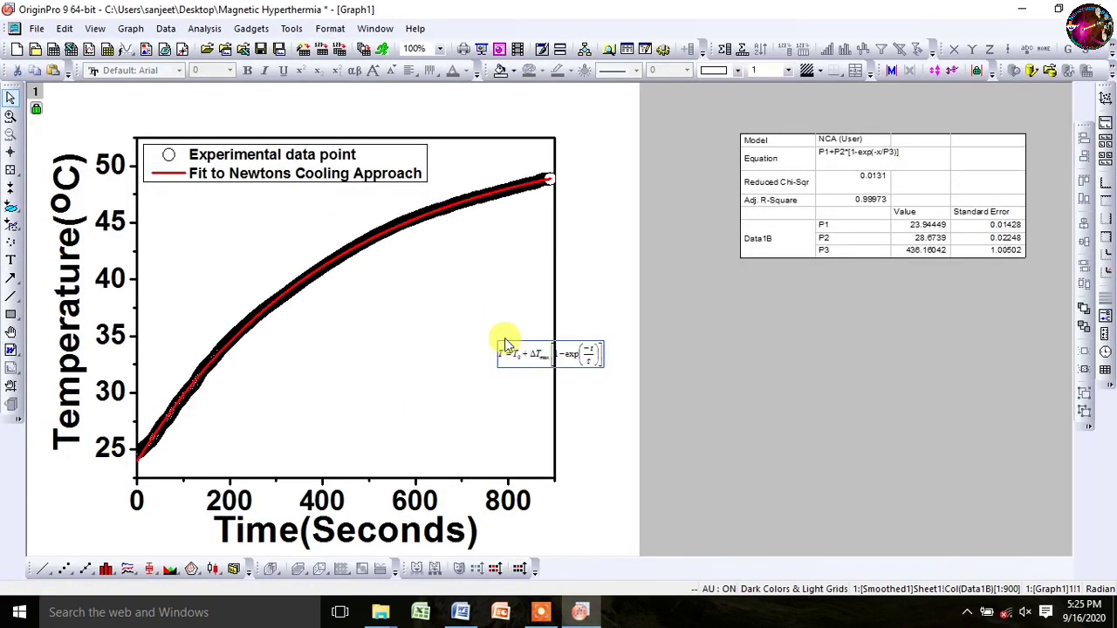
Step: Enlarge the cooling equation, place it inside the plot below the curve, and save the project
{"action": "left_click_drag", "start_coordinate": [567, 360], "coordinate": [528, 419]}
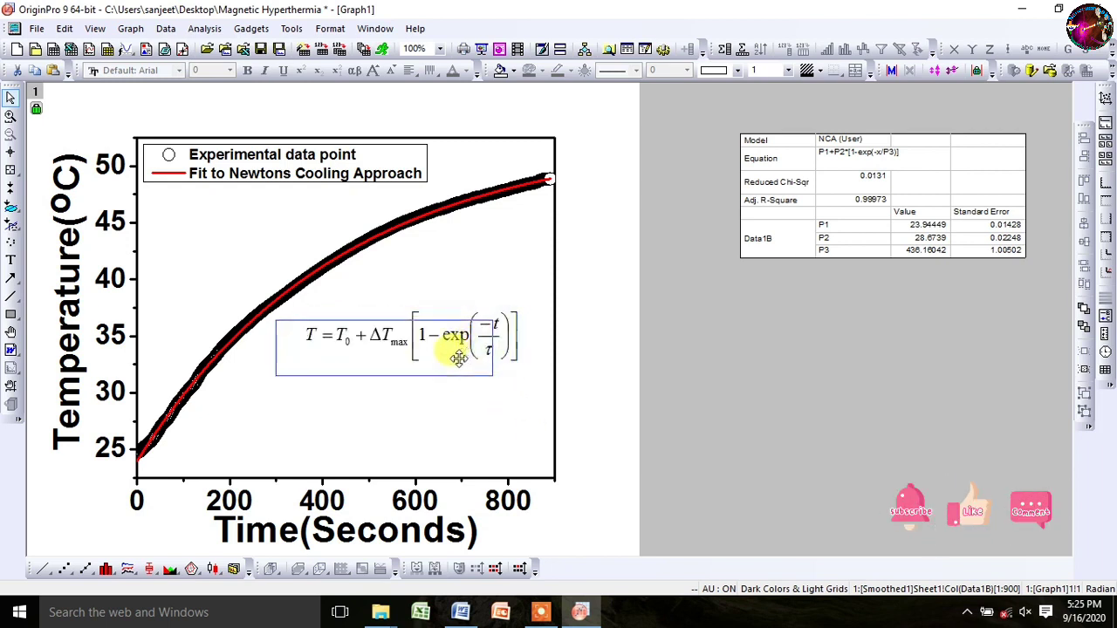
{"action": "left_click", "coordinate": [618, 384]}
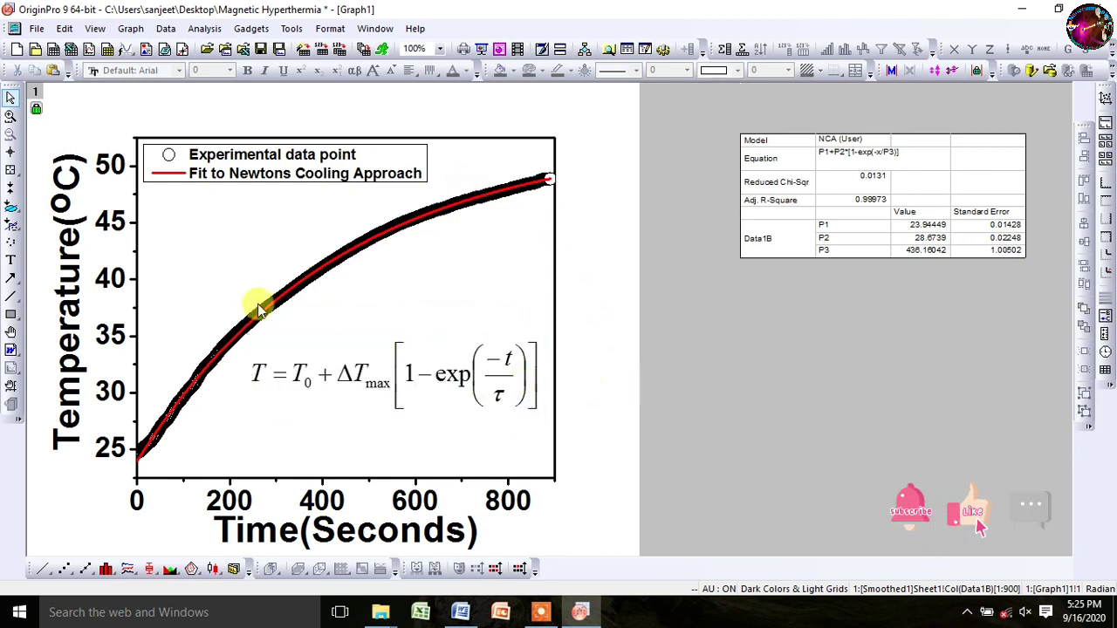
{"action": "left_click", "coordinate": [261, 49]}
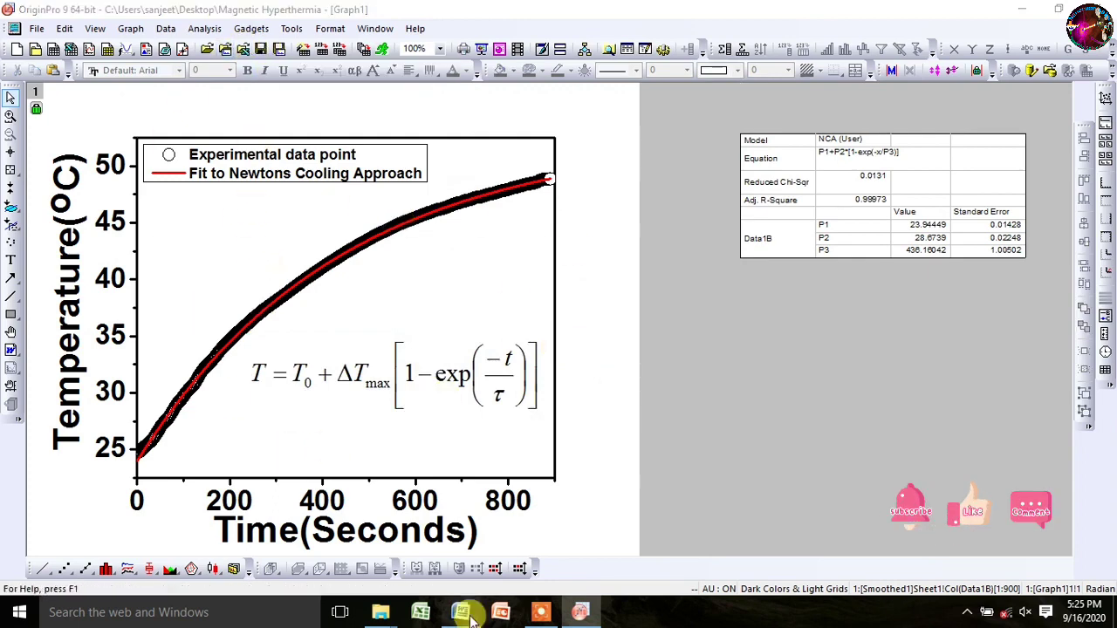
Step: Check the red title line in the Word document, then return to the Origin graph
{"action": "left_click", "coordinate": [460, 611]}
{"action": "left_click_drag", "start_coordinate": [412, 223], "coordinate": [721, 219]}
{"action": "left_click", "coordinate": [580, 611]}
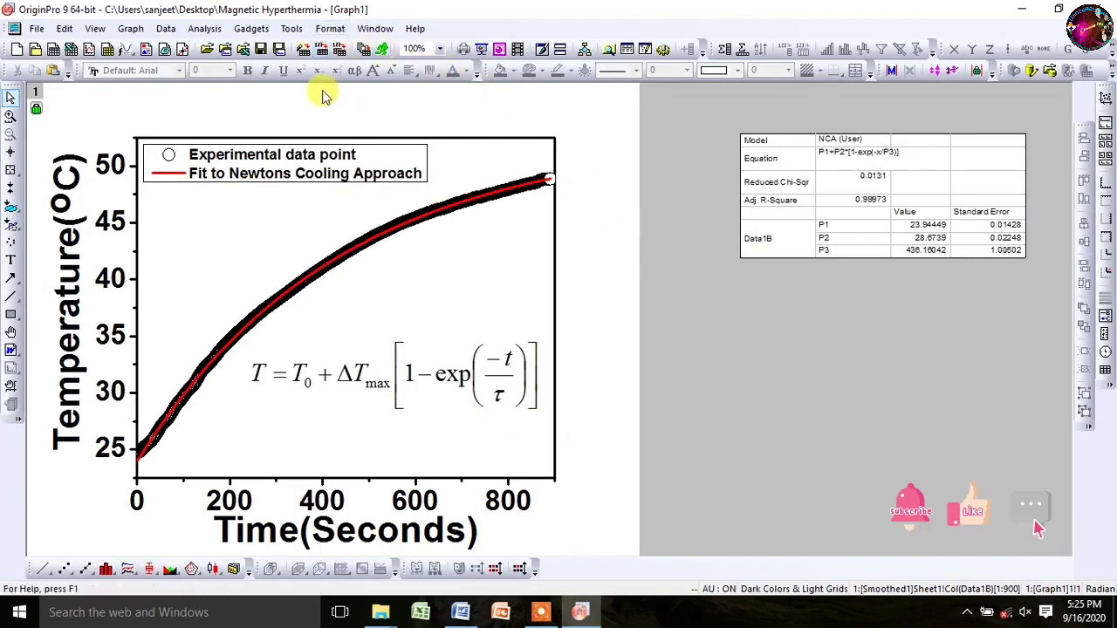
Step: Protect the project with a password using Tools > Protection > Protect Project, entering it twice
{"action": "left_click", "coordinate": [292, 28]}
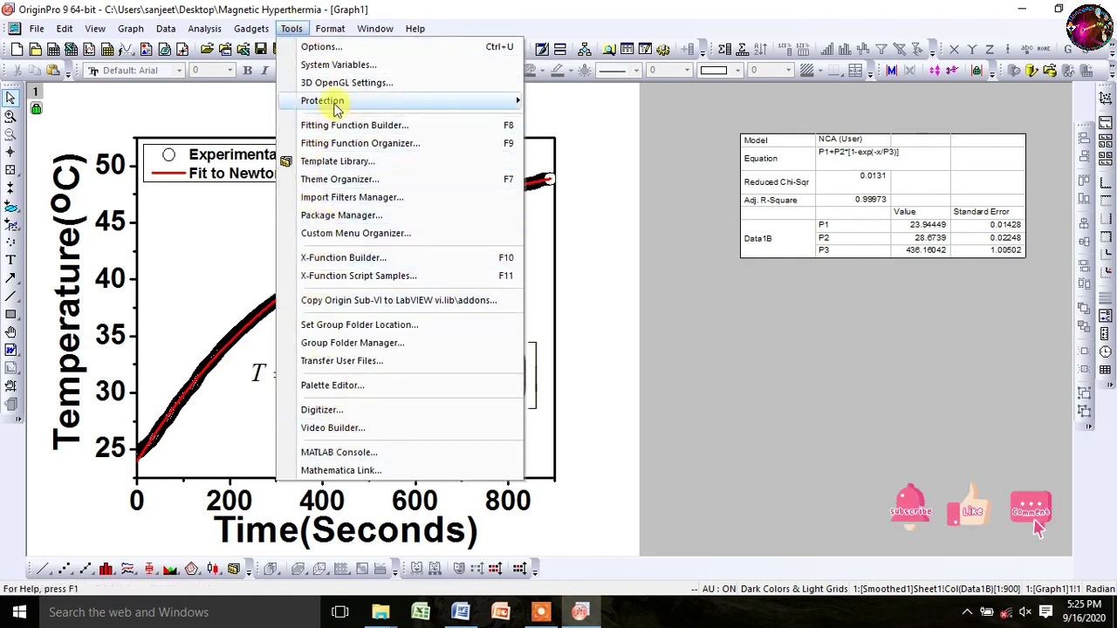
{"action": "mouse_move", "coordinate": [437, 103]}
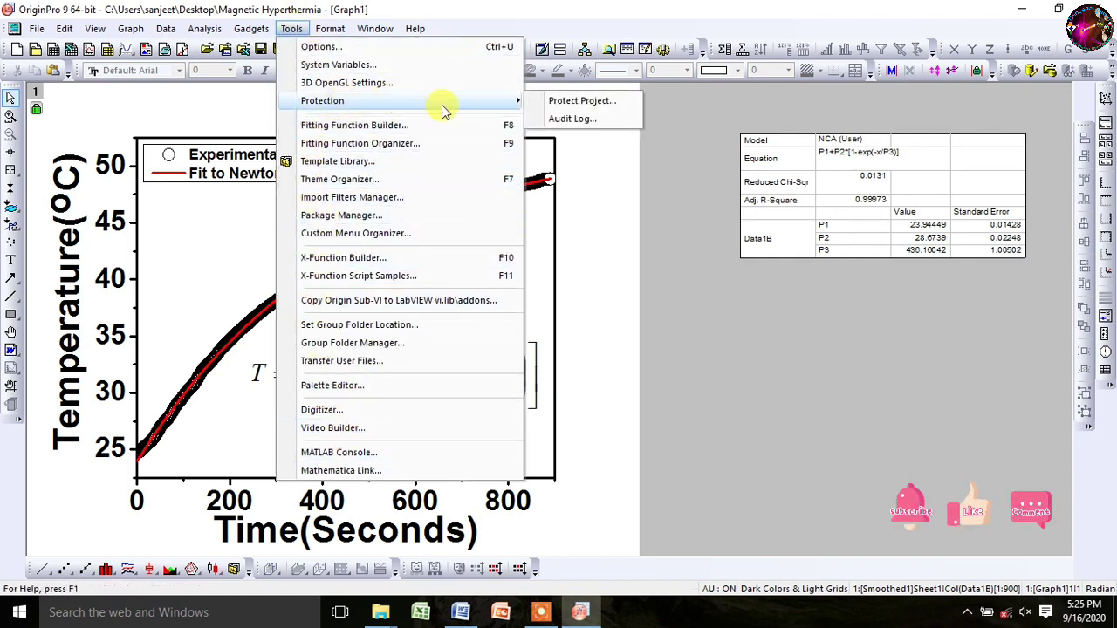
{"action": "left_click", "coordinate": [580, 102]}
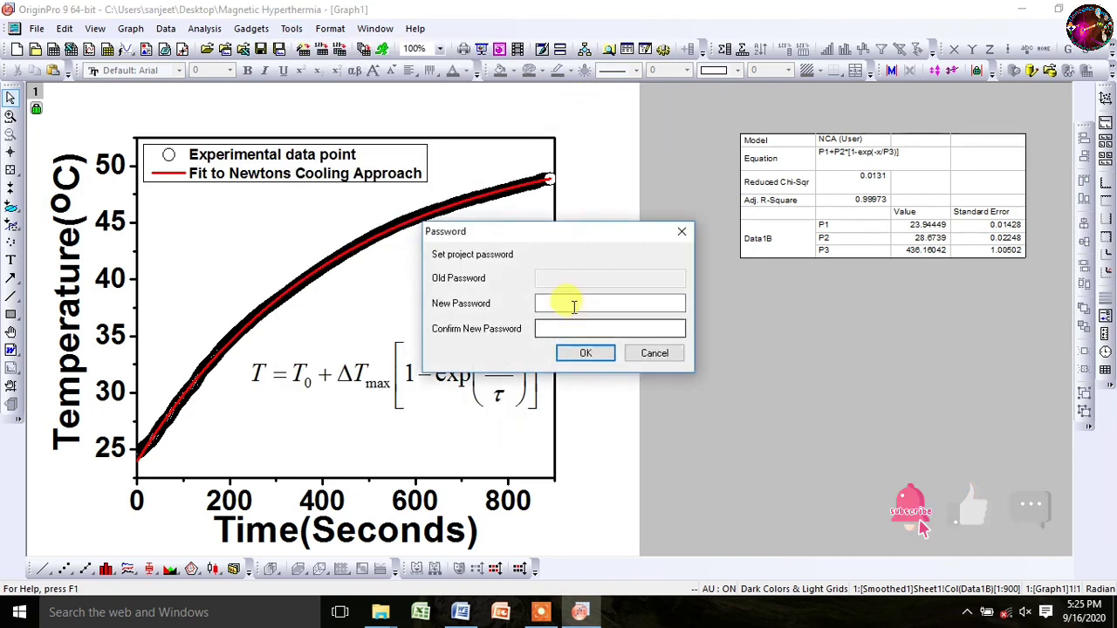
{"action": "left_click", "coordinate": [568, 303]}
{"action": "type", "text": "1"}
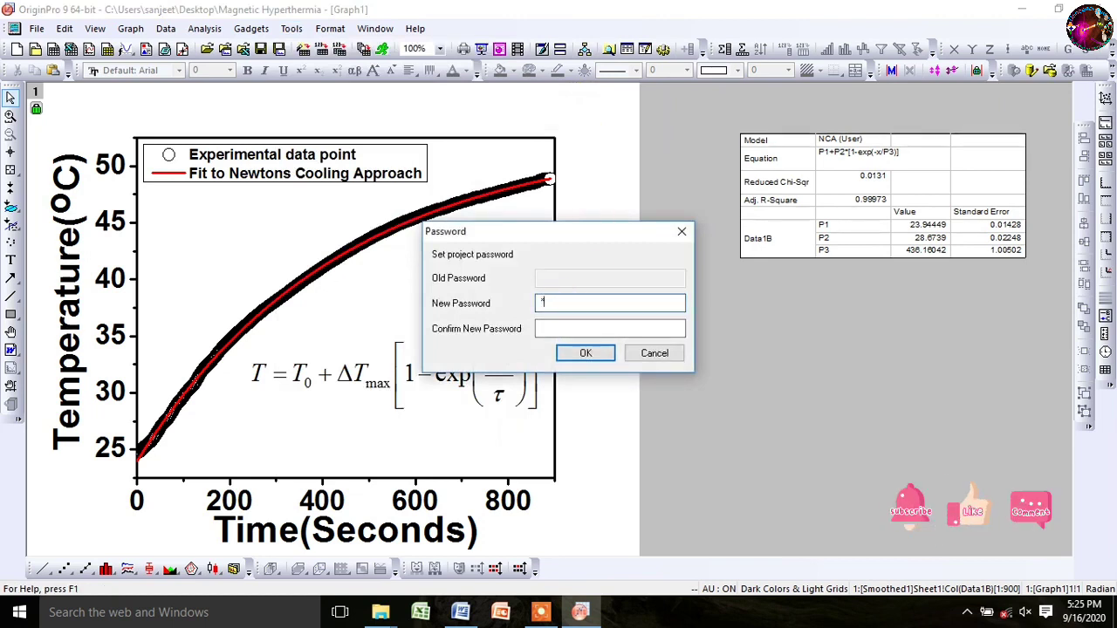
{"action": "type", "text": "2345"}
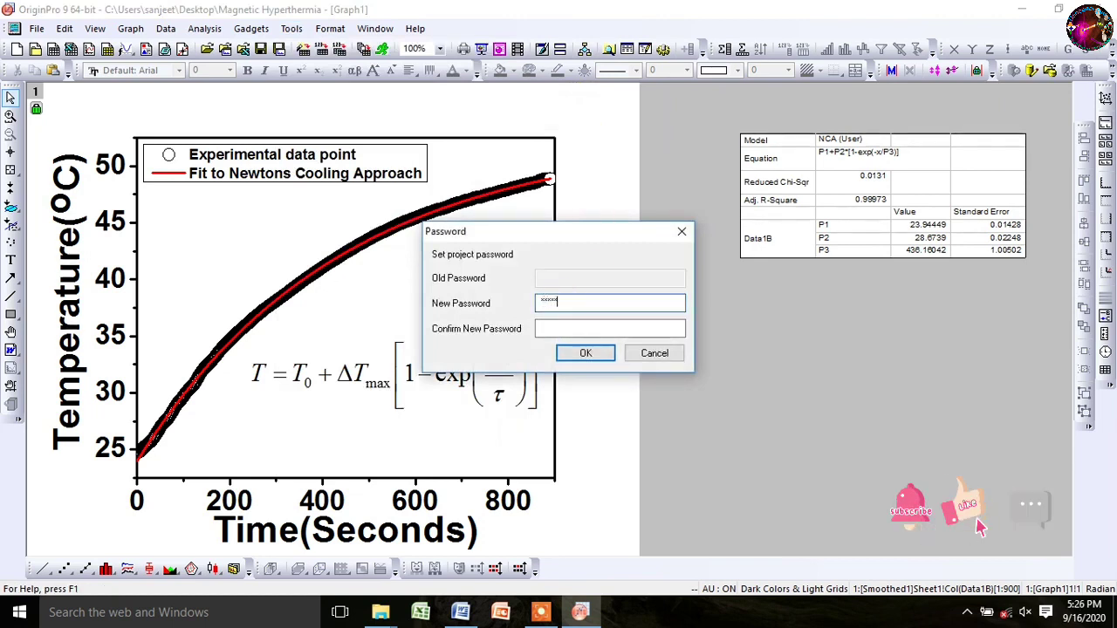
{"action": "left_click", "coordinate": [593, 325]}
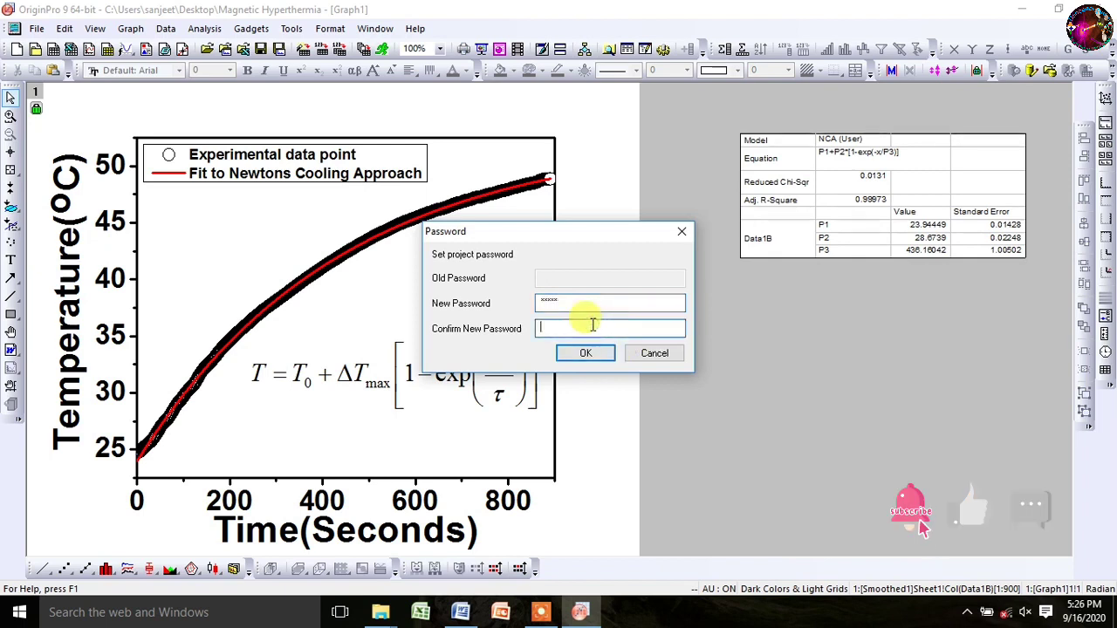
{"action": "type", "text": "123"}
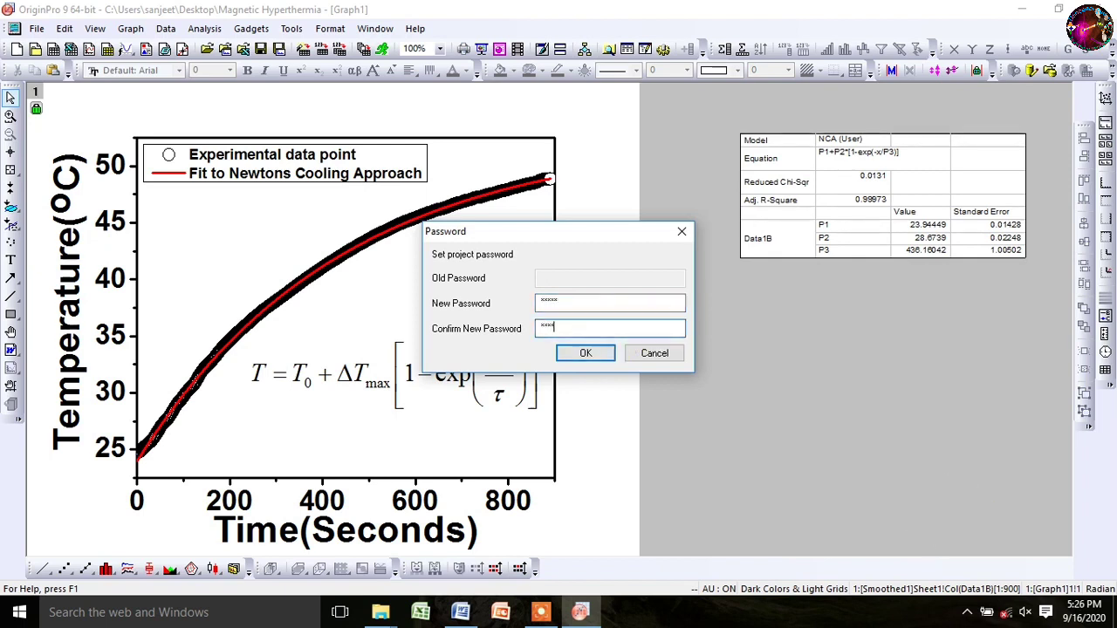
{"action": "type", "text": "45"}
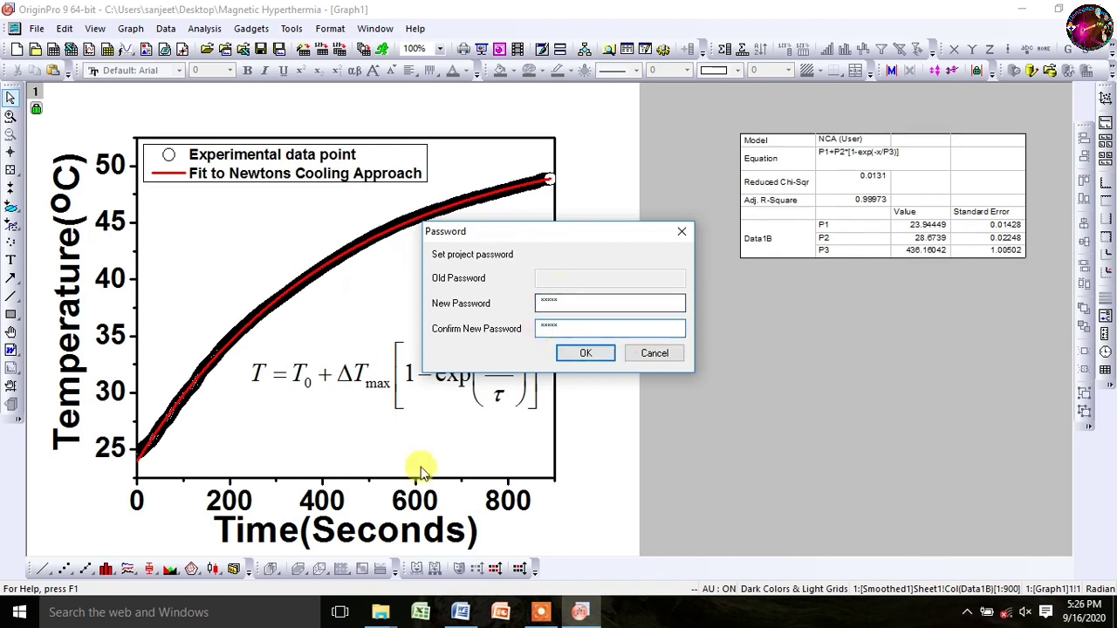
{"action": "left_click", "coordinate": [591, 360]}
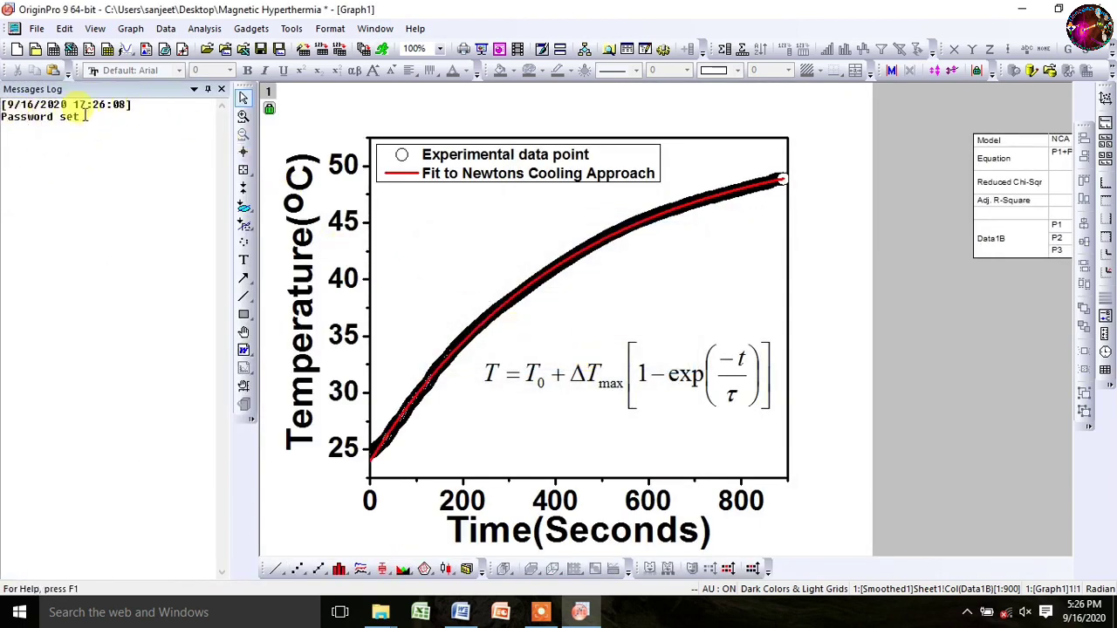
Step: Close the Messages Log, save the protected project, and close OriginPro
{"action": "left_click", "coordinate": [221, 89]}
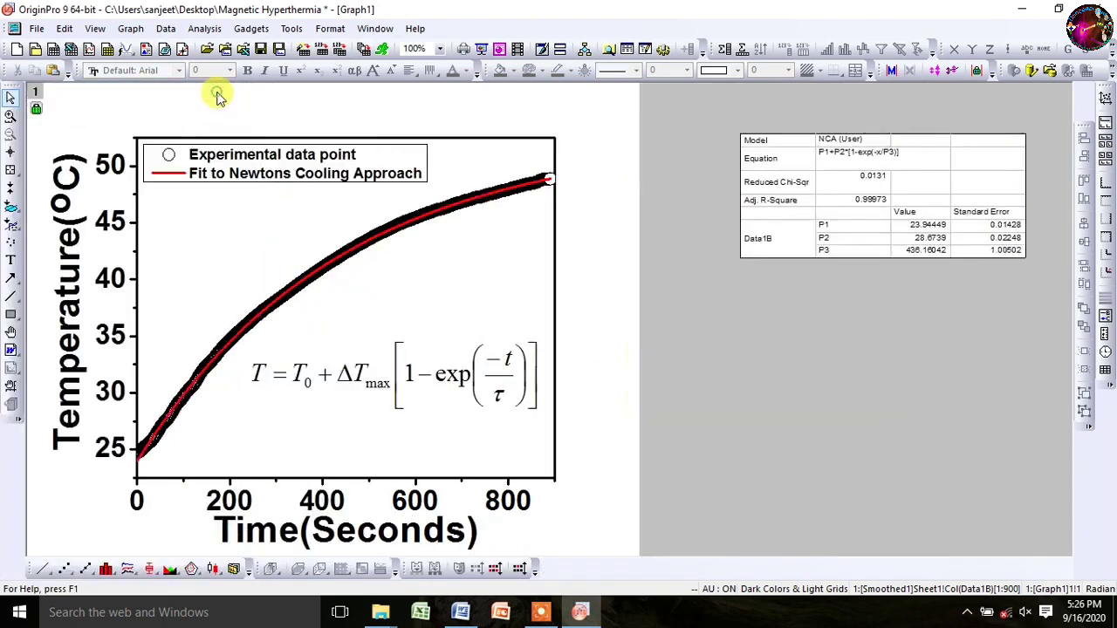
{"action": "left_click", "coordinate": [263, 49]}
{"action": "left_click", "coordinate": [1104, 28]}
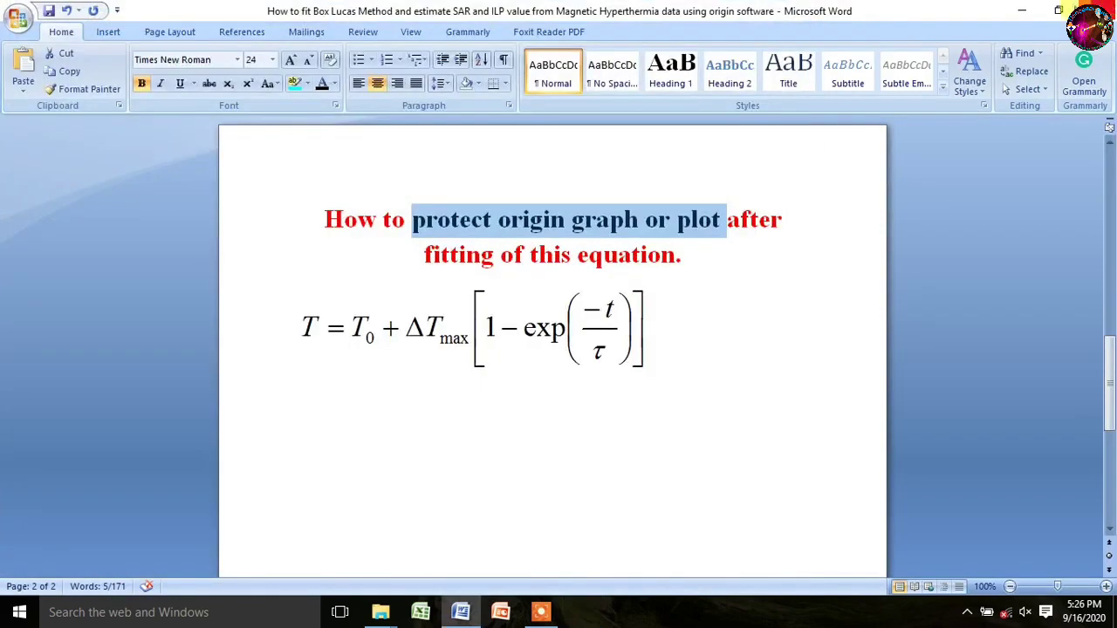
Step: Minimize Word, refresh the desktop, and launch the Magnetic Hyperthermia project file
{"action": "left_click", "coordinate": [1022, 11]}
{"action": "right_click", "coordinate": [943, 62]}
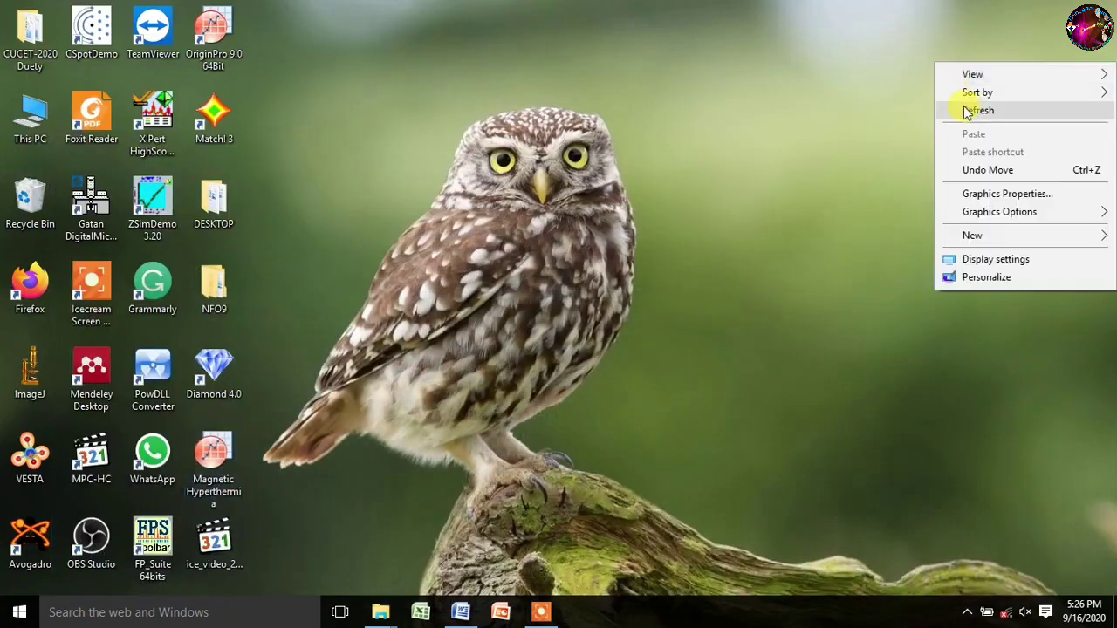
{"action": "left_click", "coordinate": [966, 112]}
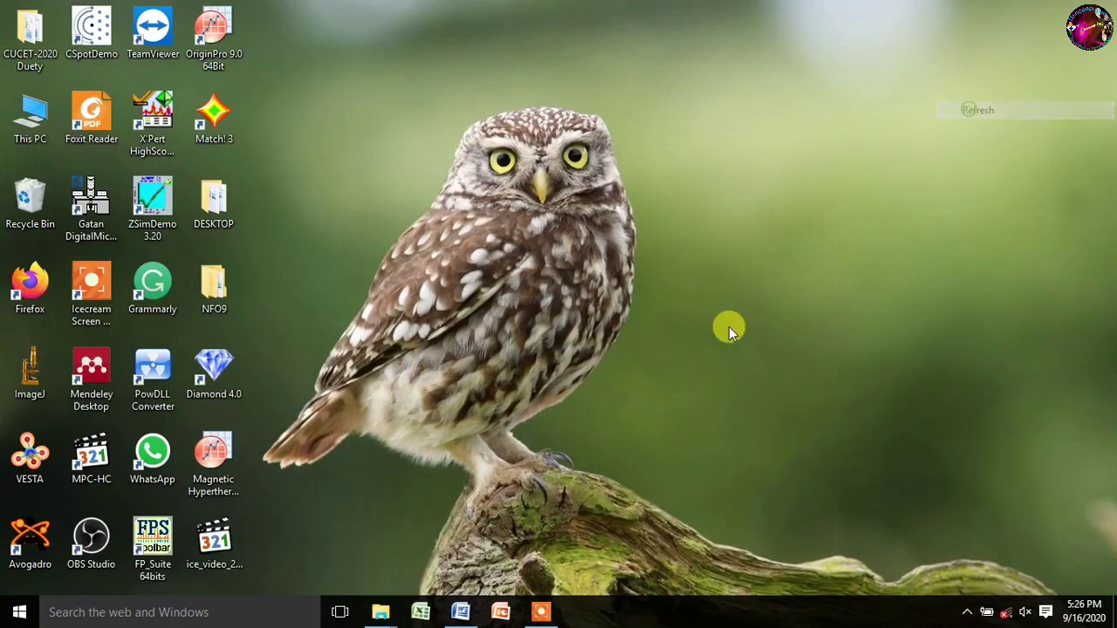
{"action": "left_click", "coordinate": [214, 469]}
{"action": "double_click", "coordinate": [213, 468]}
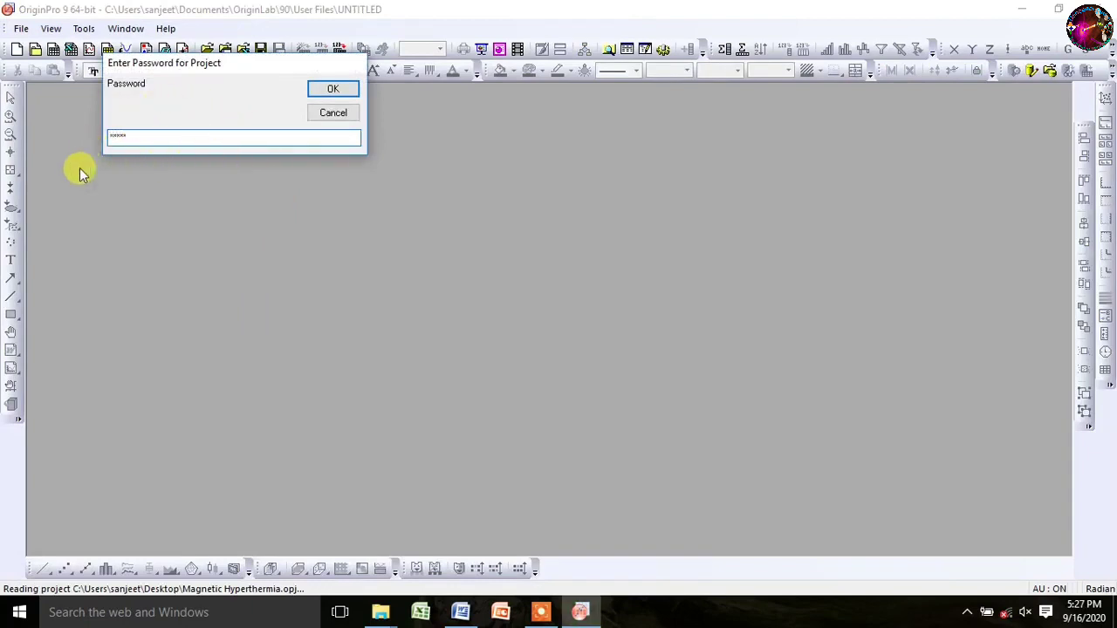
Step: Submit the password prompt, then close OriginPro and minimize Word to reach the desktop
{"action": "left_click", "coordinate": [332, 89]}
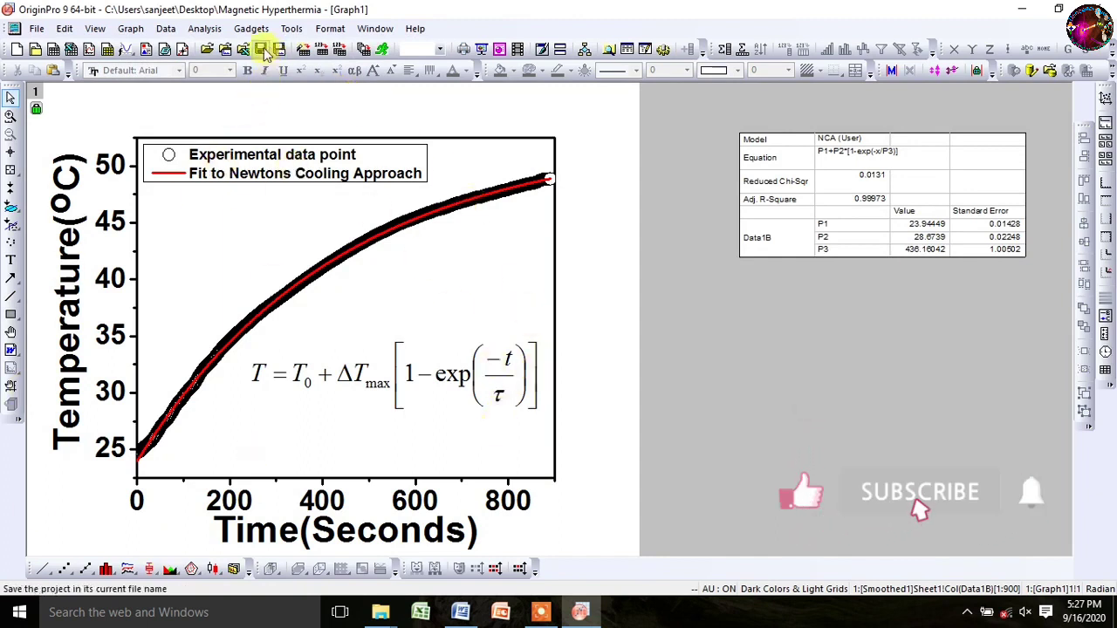
{"action": "left_click", "coordinate": [1106, 6]}
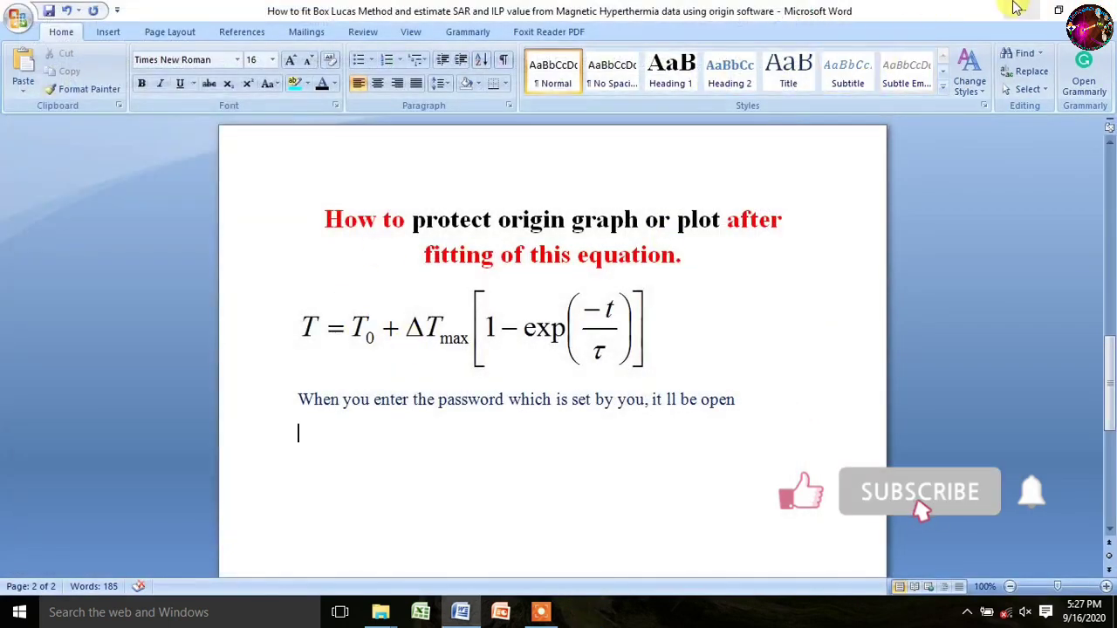
{"action": "left_click", "coordinate": [1022, 11]}
Step: Reopen the Magnetic Hyperthermia project and enter its password to open it
{"action": "double_click", "coordinate": [209, 476]}
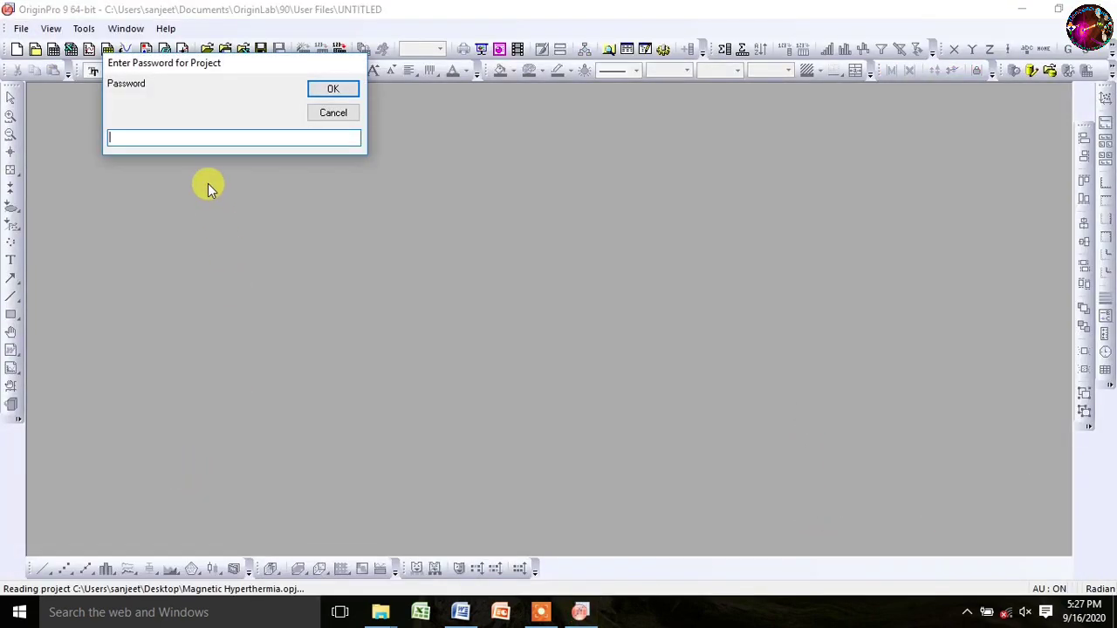
{"action": "type", "text": "**"}
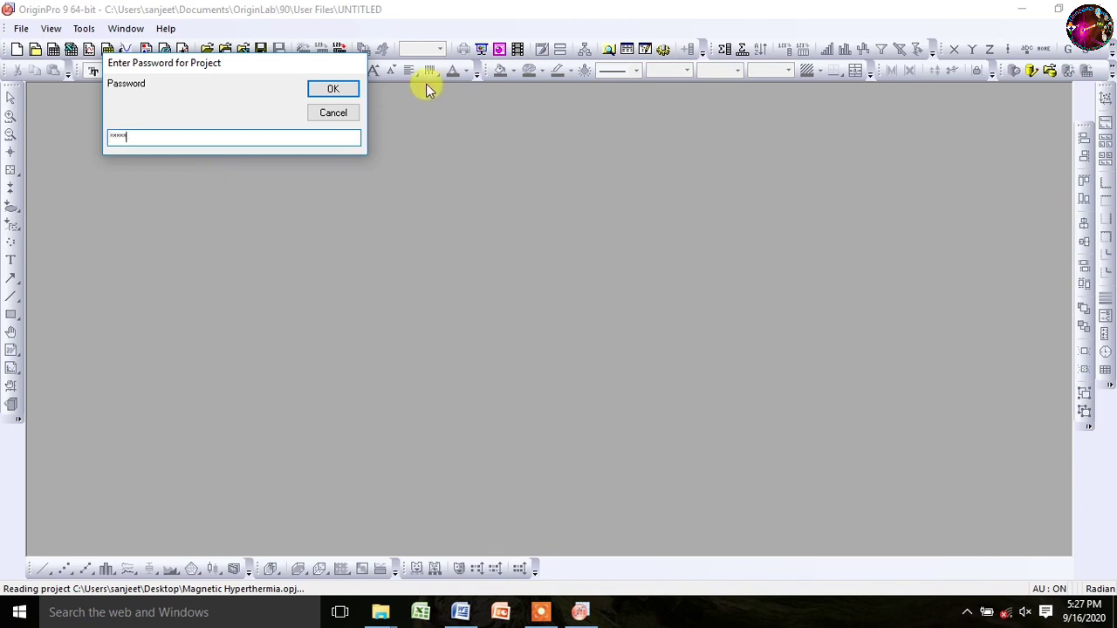
{"action": "left_click", "coordinate": [342, 94]}
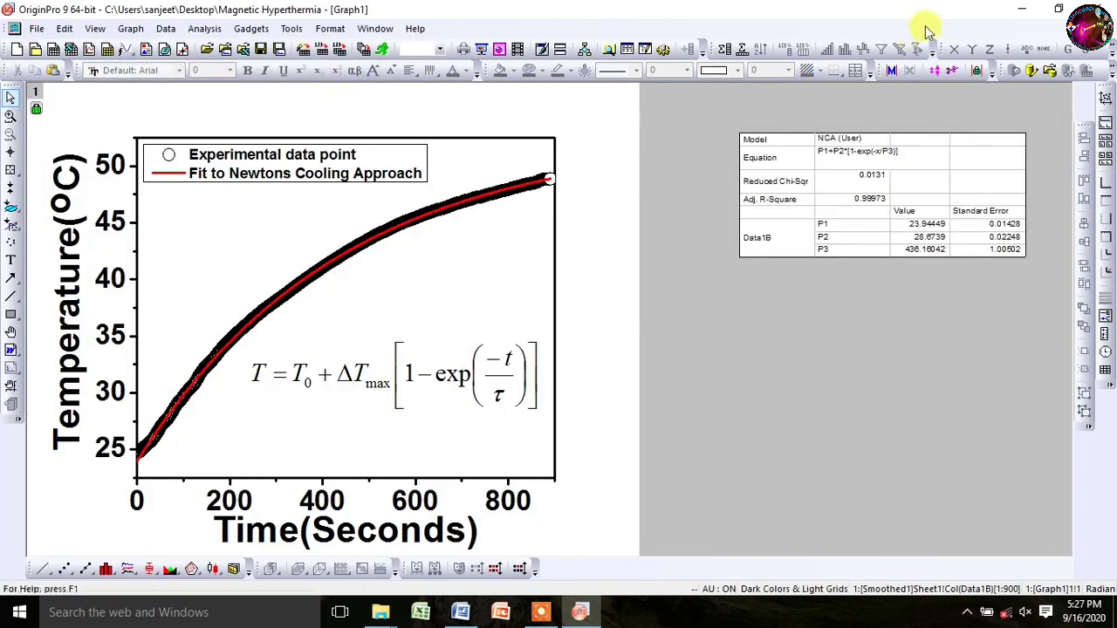
Step: Open the File > Export Graphs dialog and browse to the Desktop folder
{"action": "left_click", "coordinate": [36, 28]}
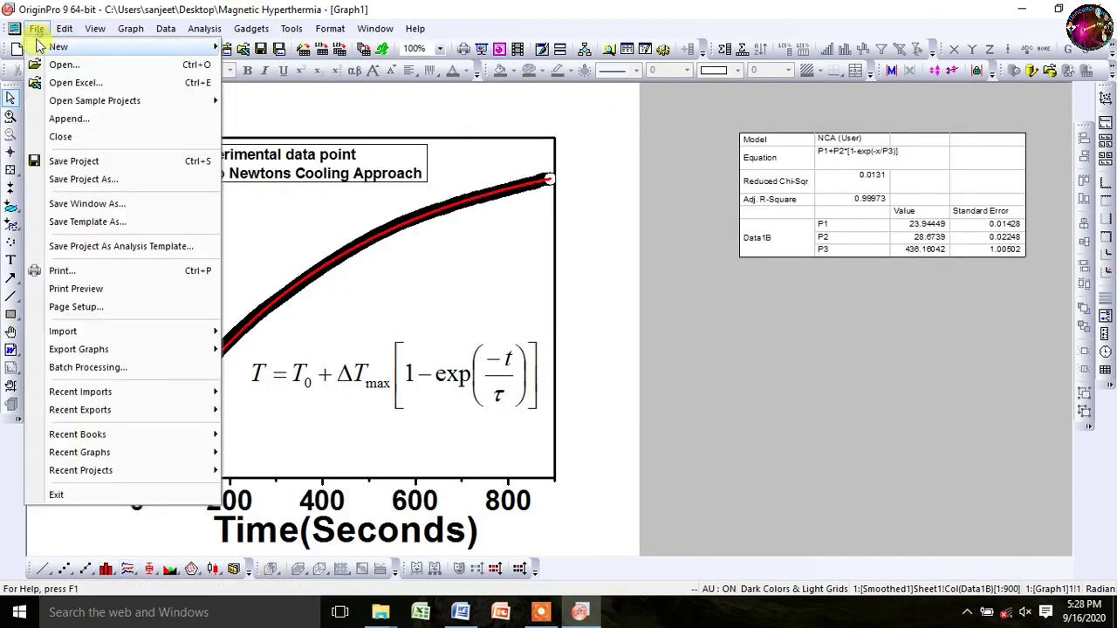
{"action": "mouse_move", "coordinate": [187, 351]}
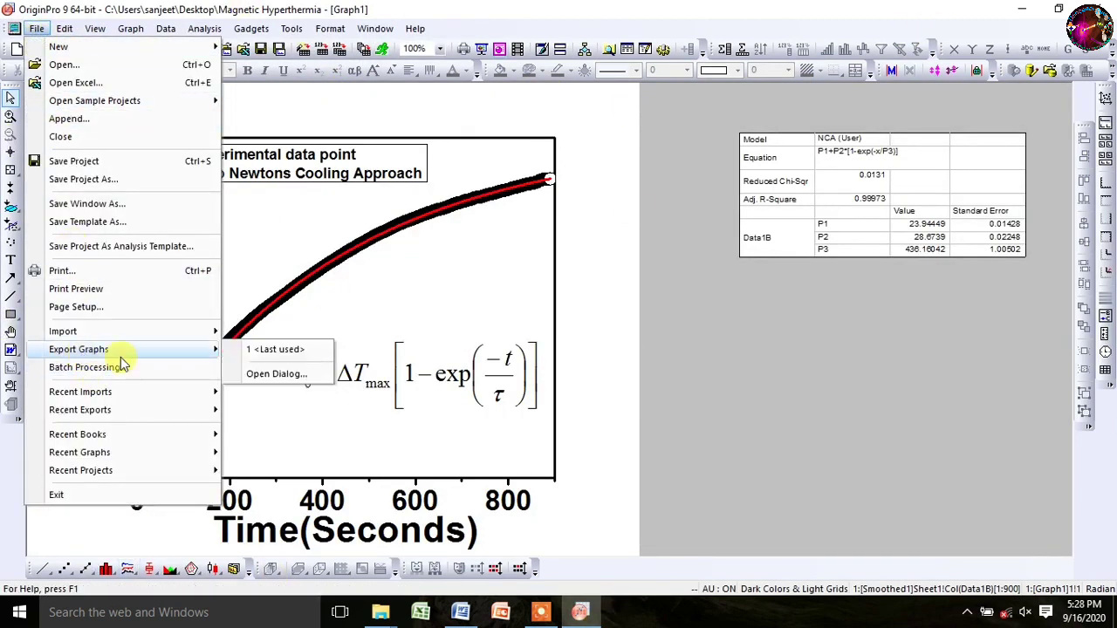
{"action": "left_click", "coordinate": [265, 373]}
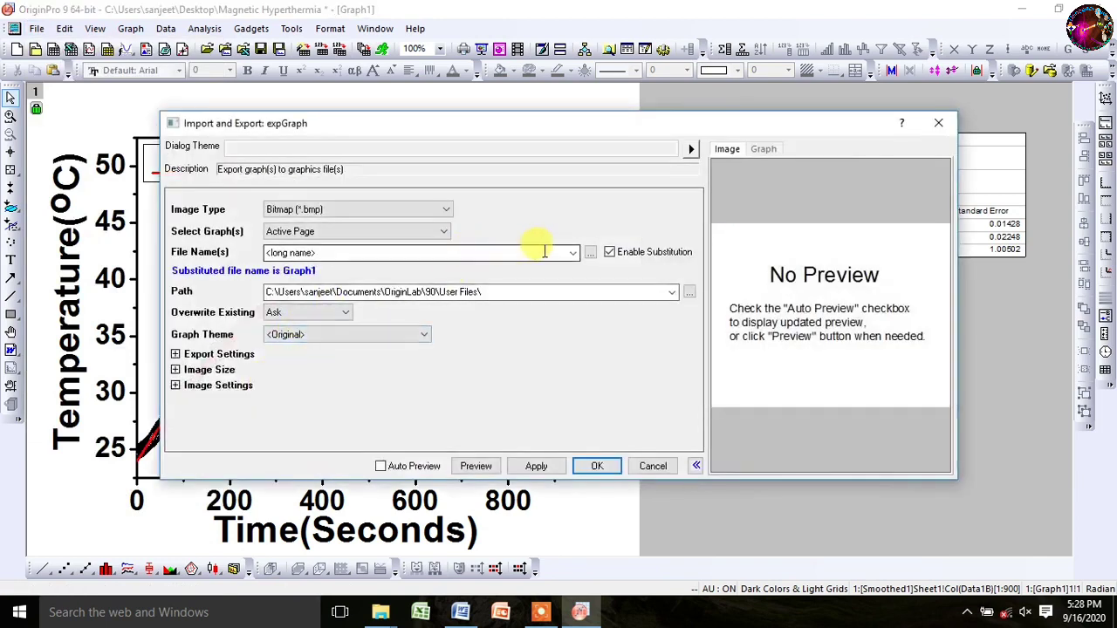
{"action": "left_click", "coordinate": [589, 252]}
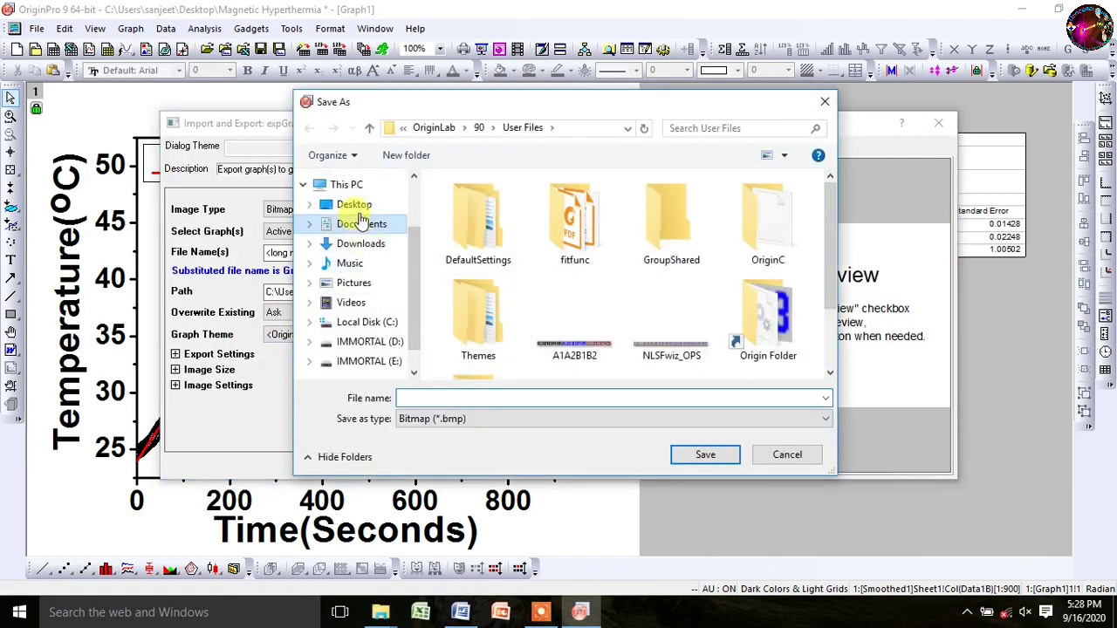
{"action": "left_click", "coordinate": [356, 207]}
Step: Name the image 'Magnetic Hyperthermia' and export the graph as a Bitmap (*.bmp) to the Desktop
{"action": "left_click", "coordinate": [640, 398]}
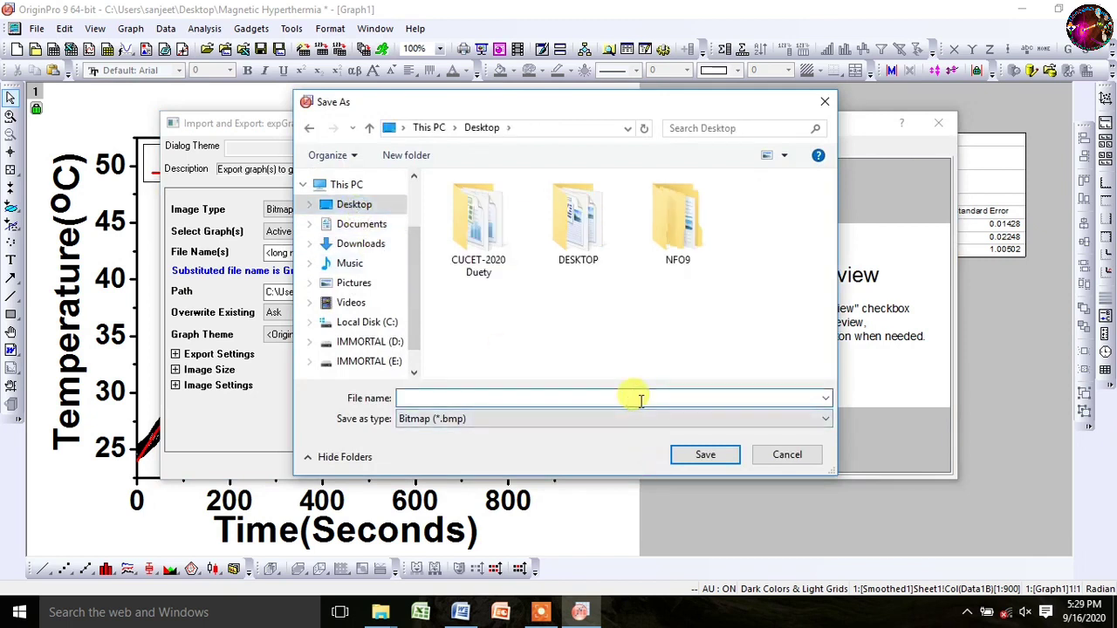
{"action": "type", "text": "m"}
{"action": "left_click", "coordinate": [611, 413]}
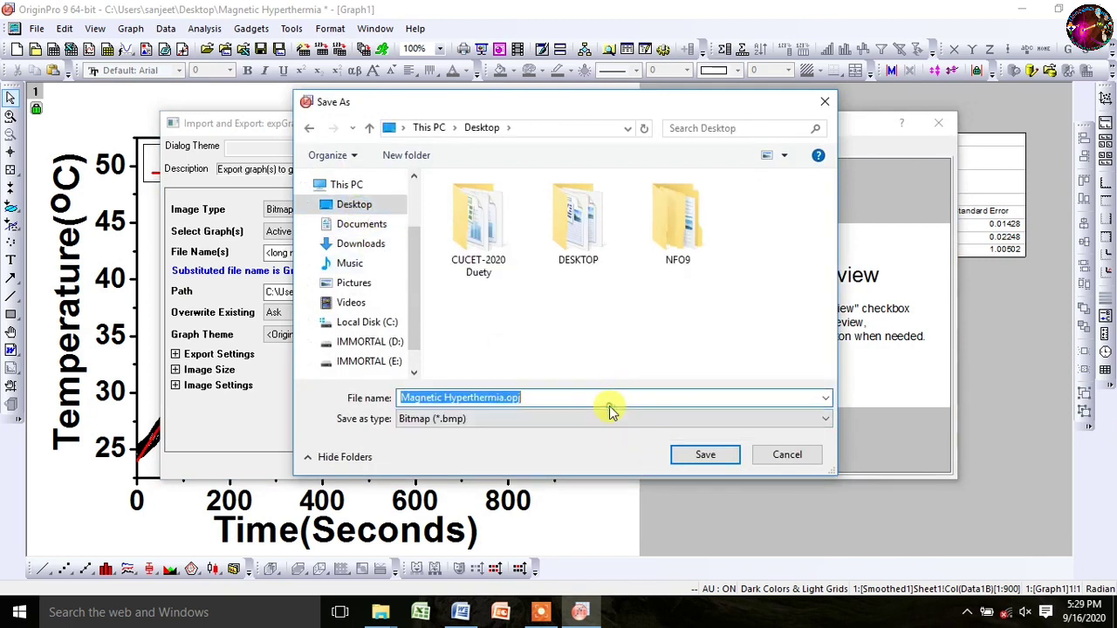
{"action": "left_click", "coordinate": [613, 393]}
{"action": "key", "text": "BackSpace"}
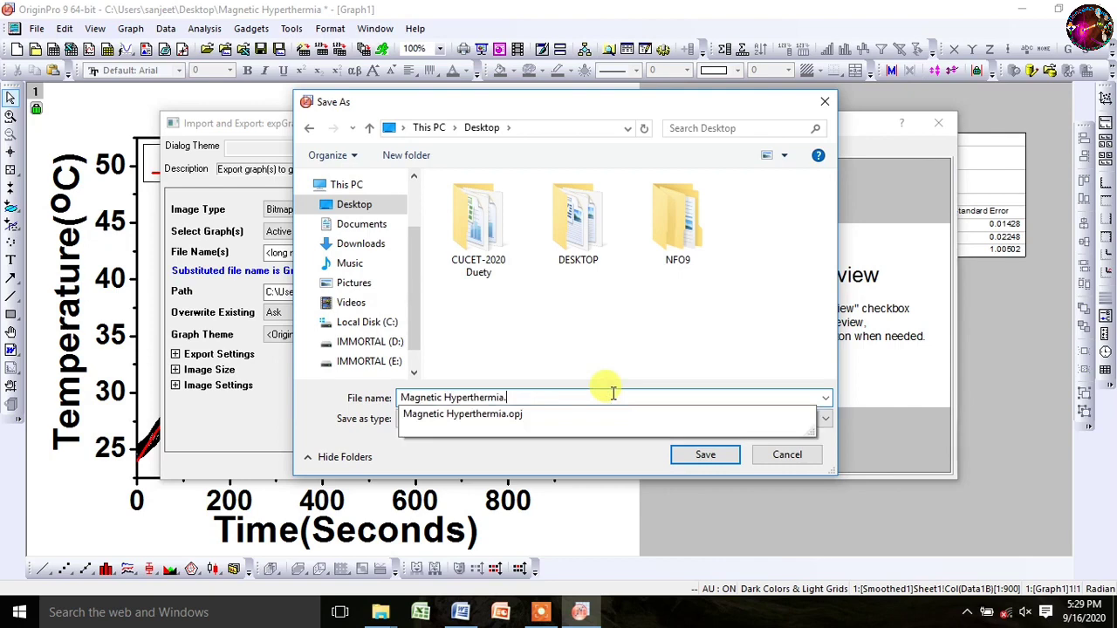
{"action": "left_click", "coordinate": [723, 361]}
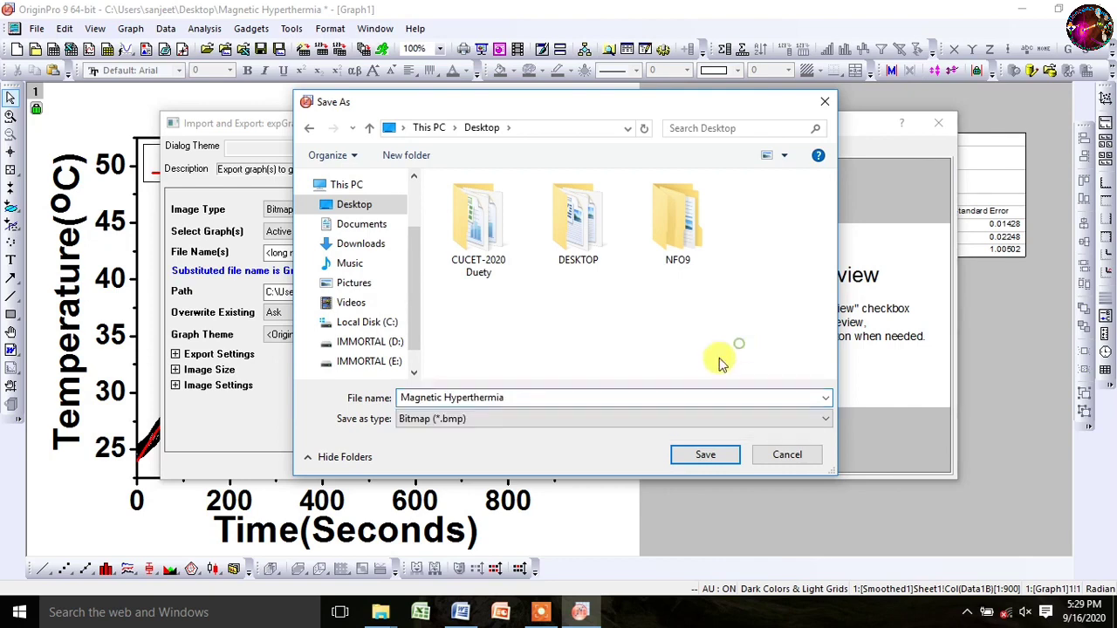
{"action": "left_click", "coordinate": [708, 455]}
{"action": "left_click", "coordinate": [591, 468]}
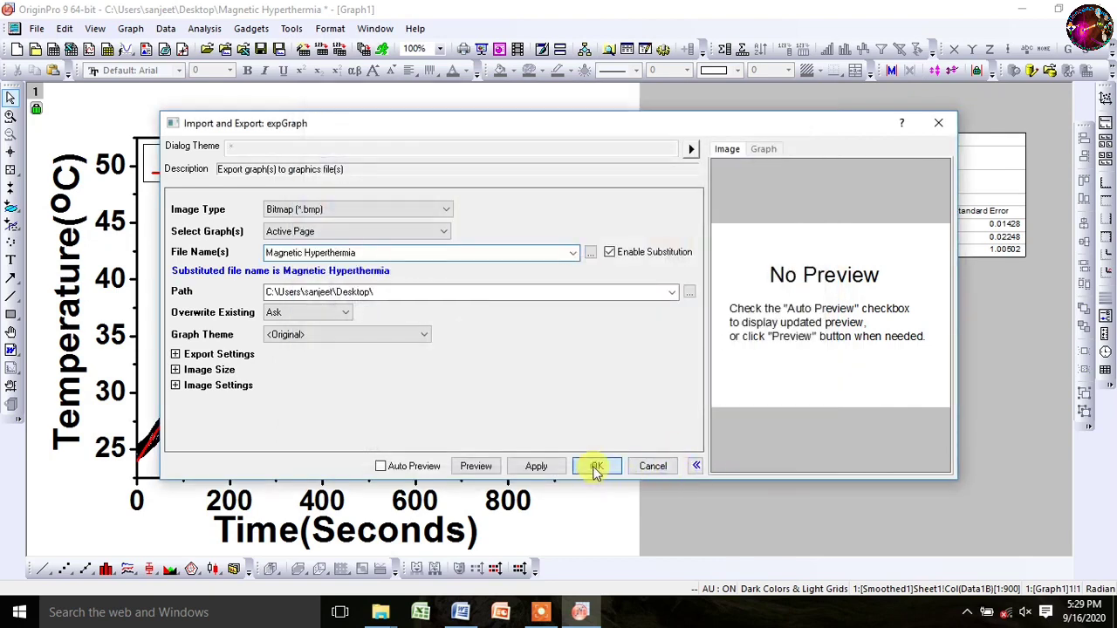